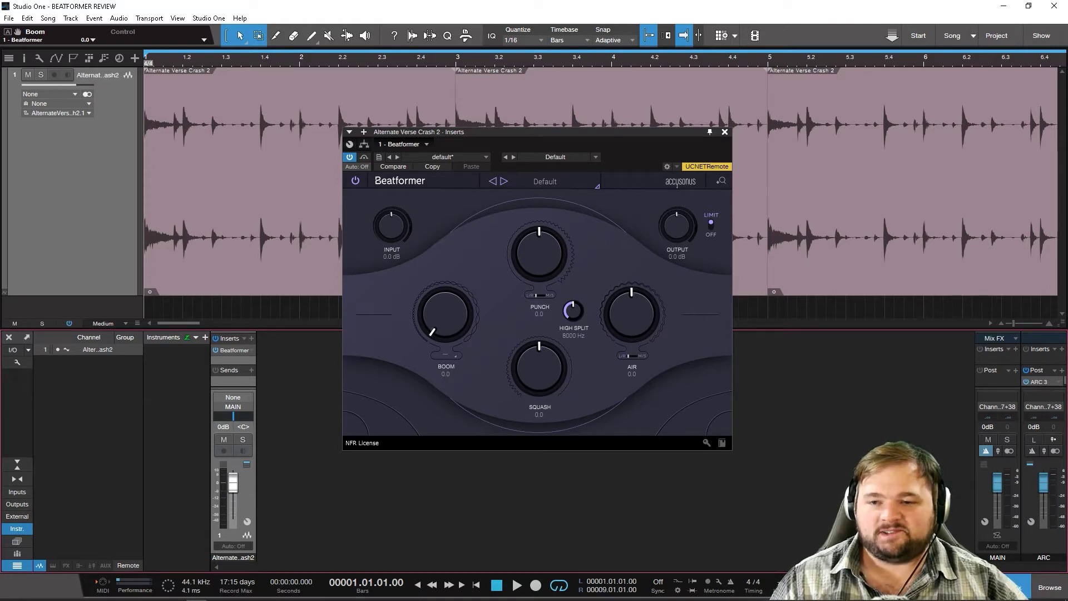
Reposition the Beatformer window and switch the Punch and Air modes to M/S and back to L/R.
drag(566, 135, 567, 162)
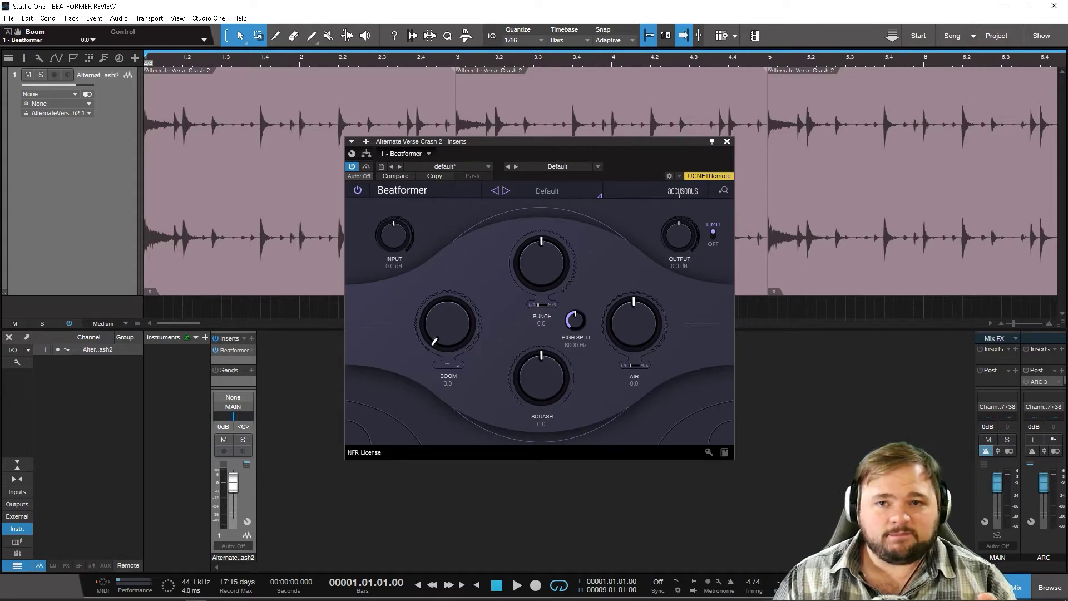
click(713, 233)
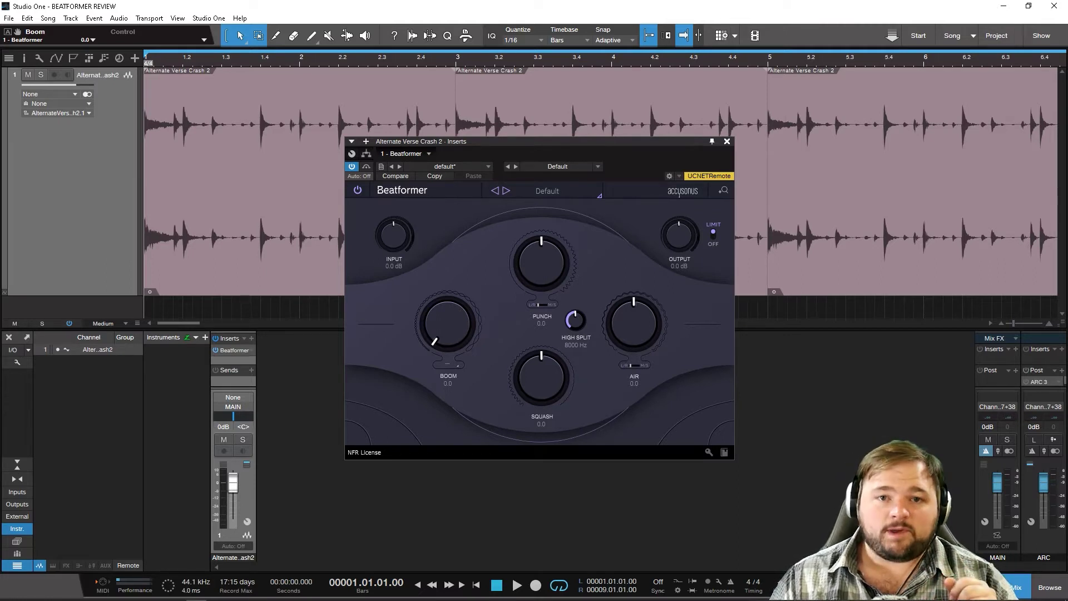
click(542, 304)
click(634, 365)
click(541, 305)
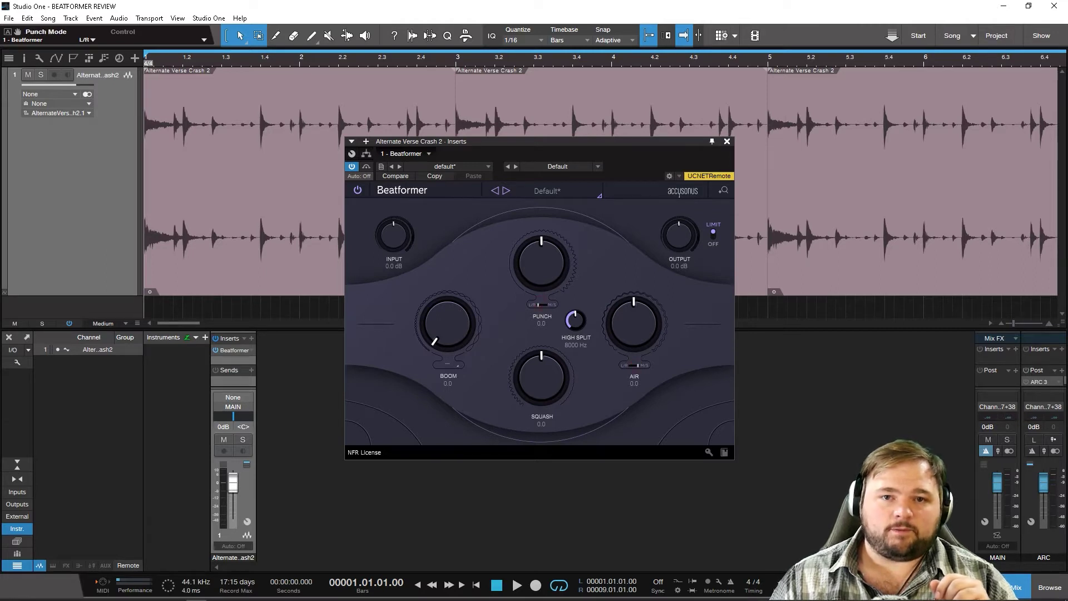
click(634, 366)
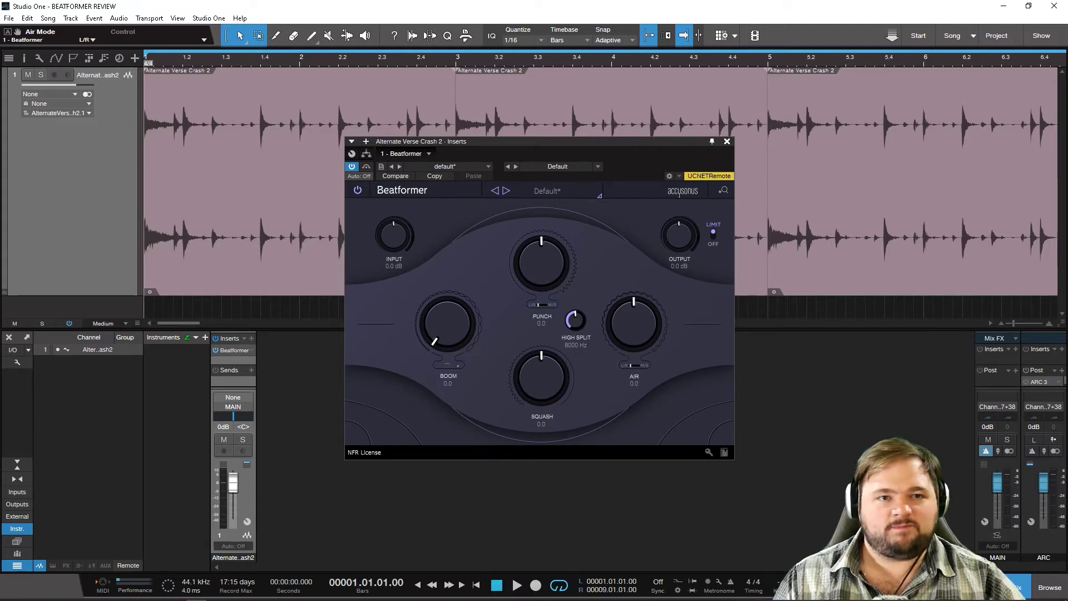
Play the drum loop from the beginning with all Beatformer effects at zero, stop it and return to the song start.
click(240, 304)
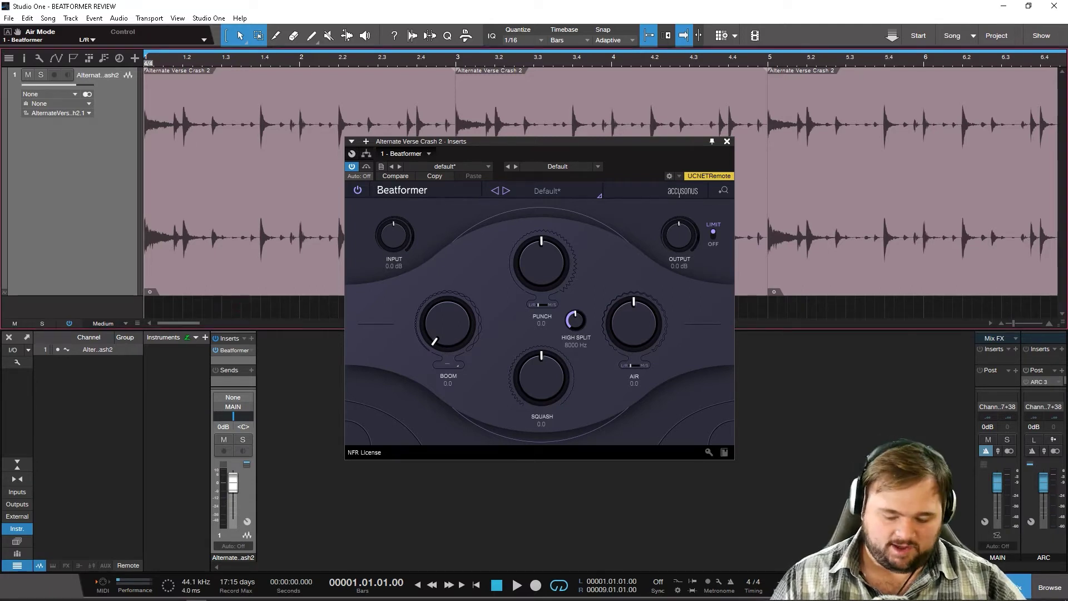
key(w)
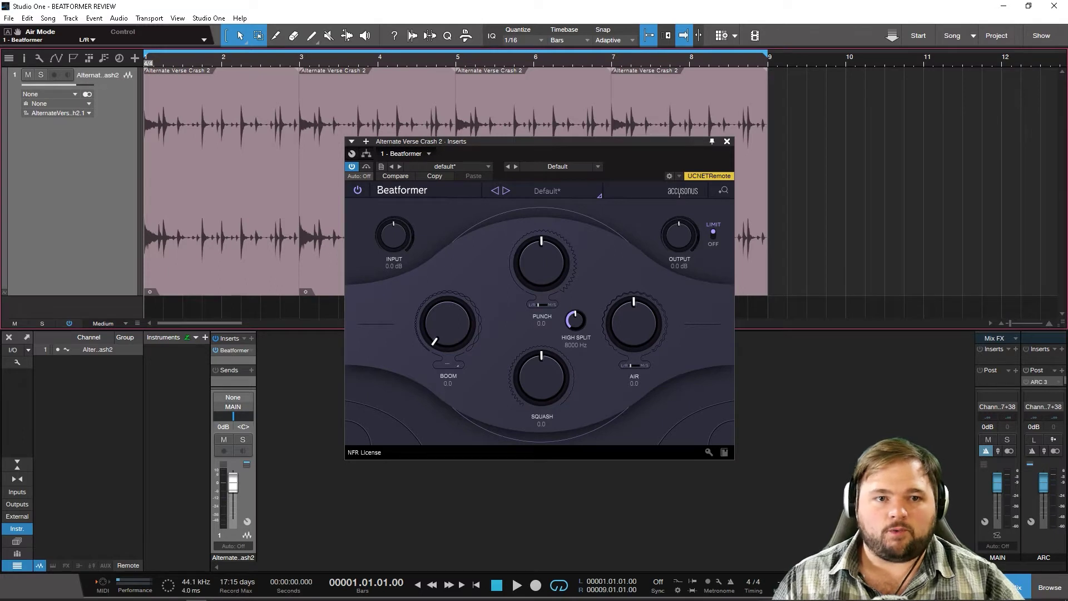
key(space)
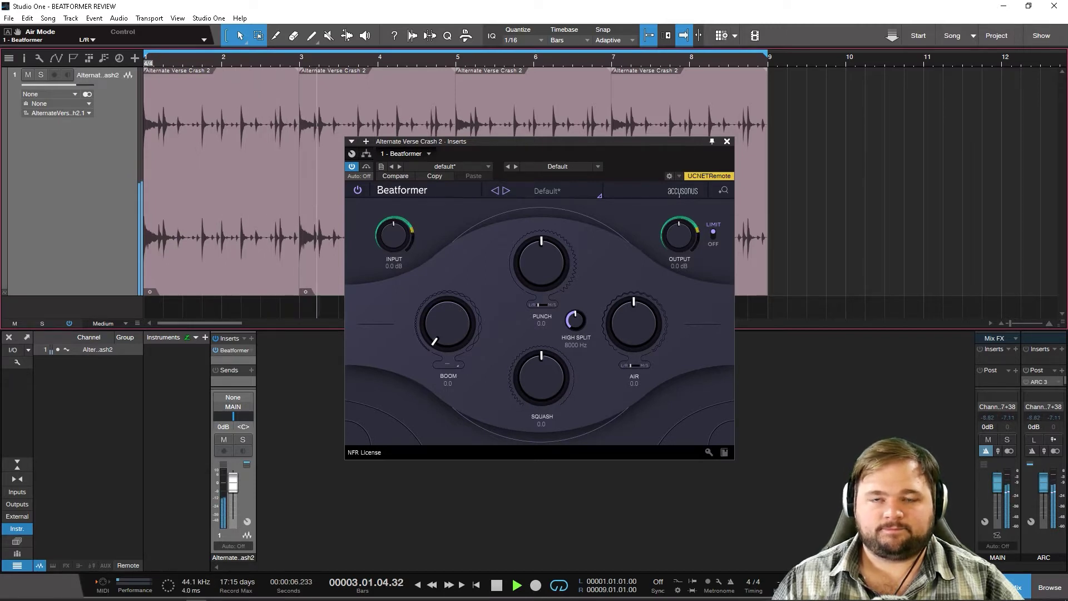
key(space)
key(comma)
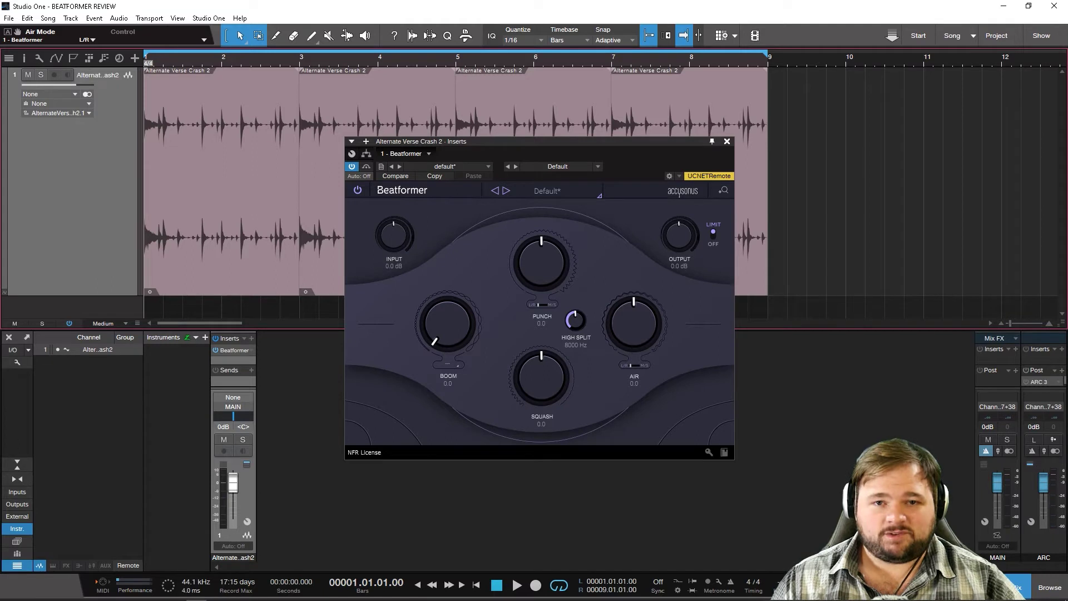
Raise Punch to 3.0 while the drum loop plays, and audition the result in L/R mode.
key(space)
drag(541, 262, 541, 243)
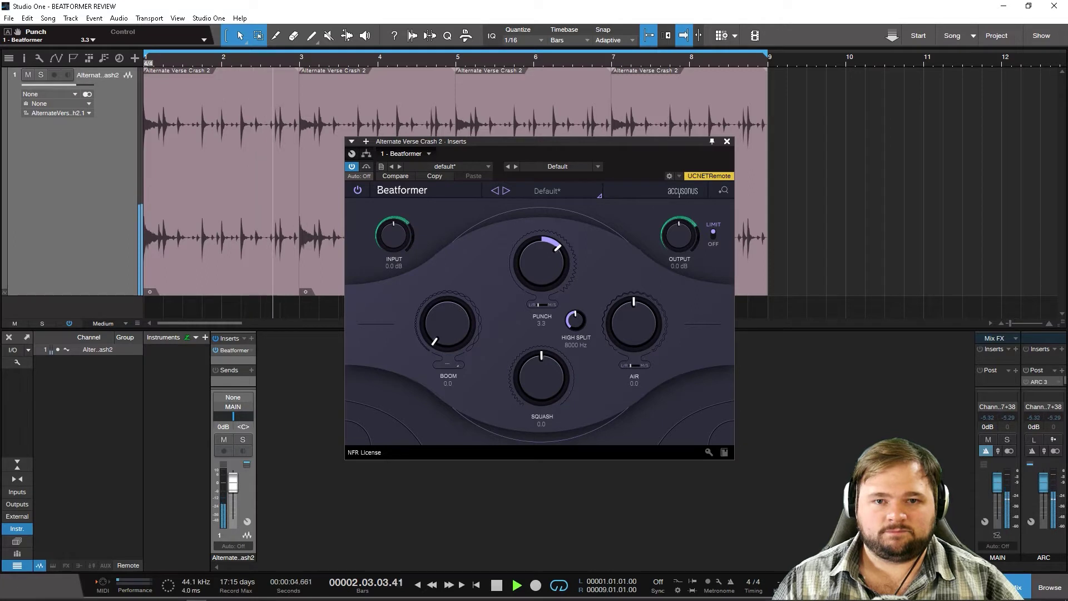
drag(541, 243, 541, 244)
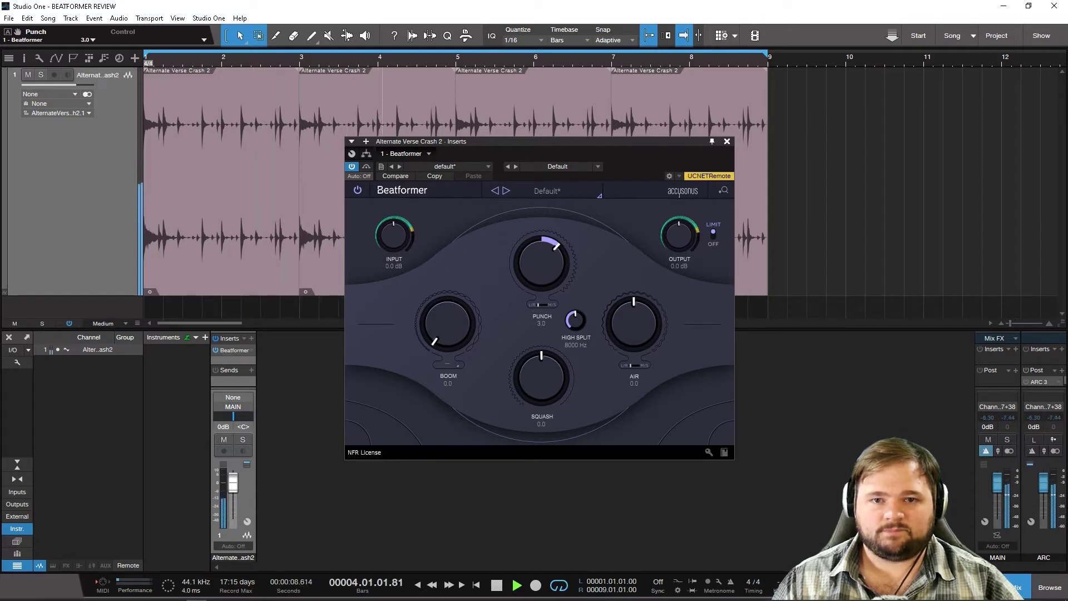
key(space)
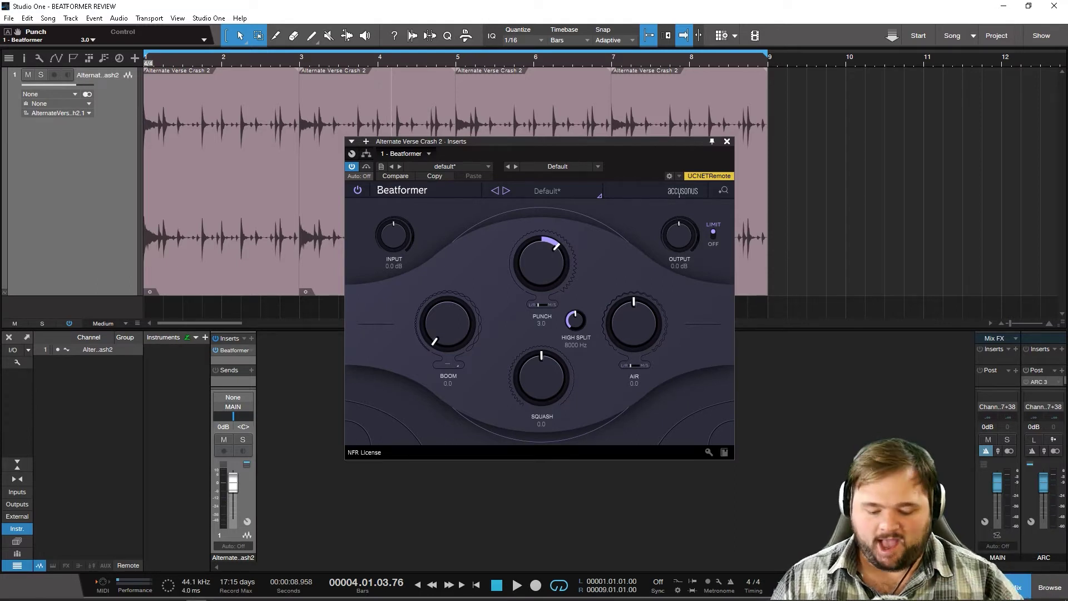
key(space)
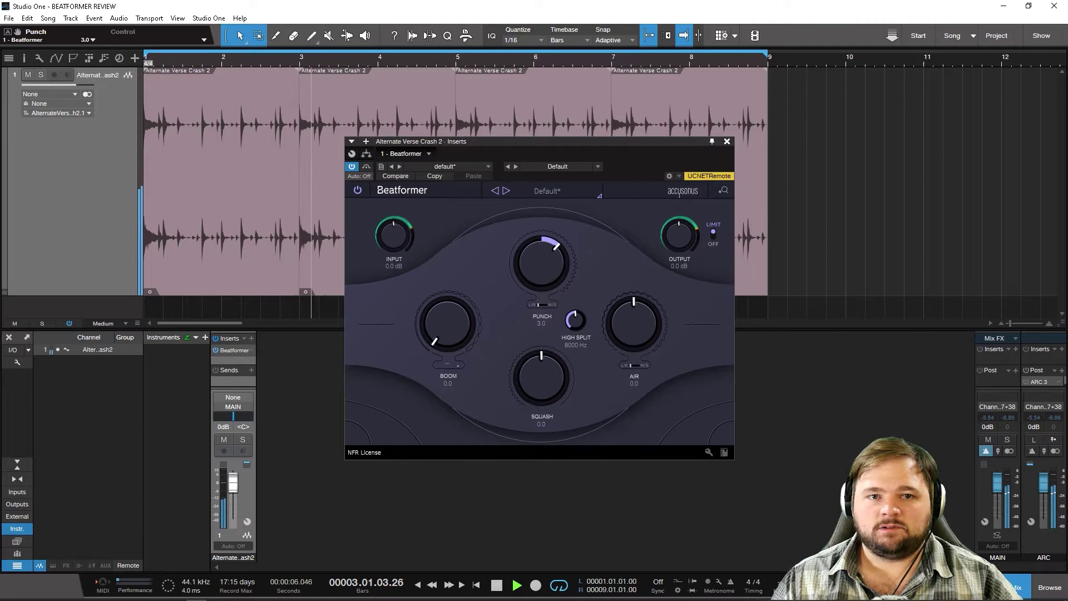
key(space)
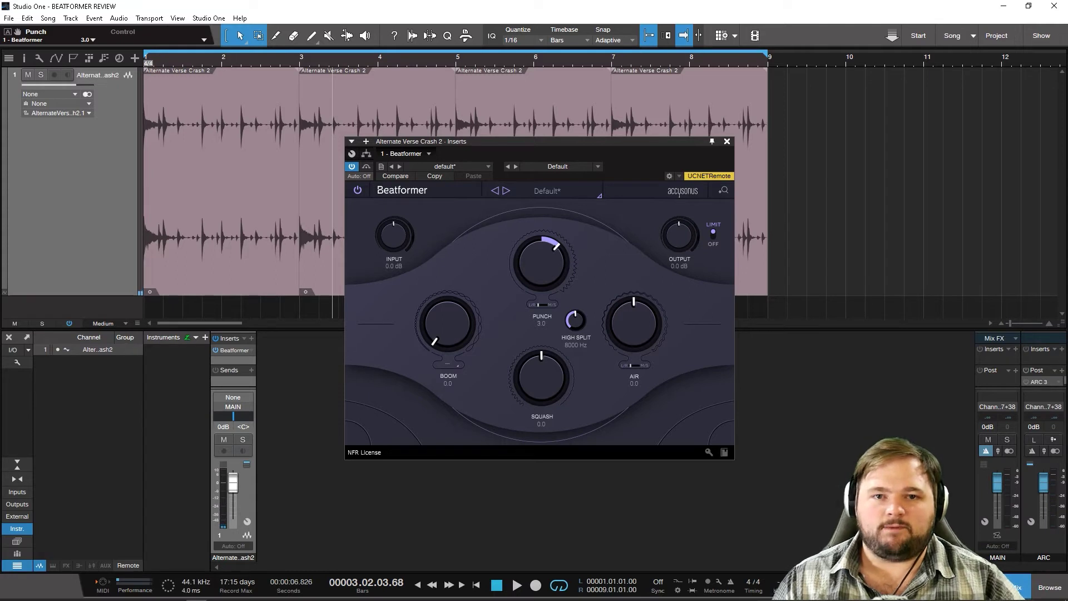
Set Punch to its maximum of 10.0, audition the drum loop and return to the song start.
drag(541, 273, 545, 197)
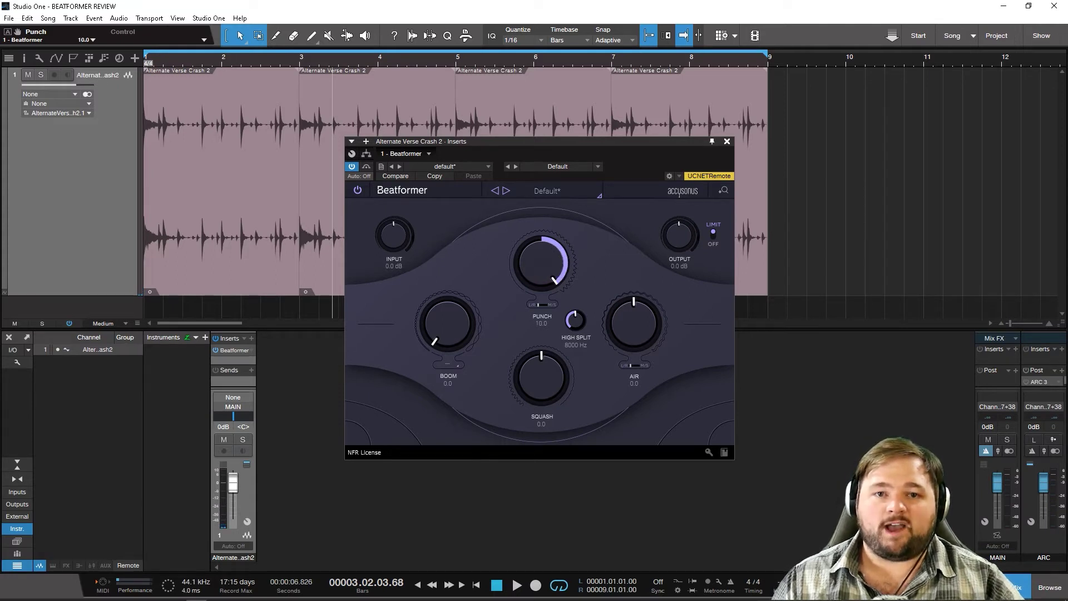
key(space)
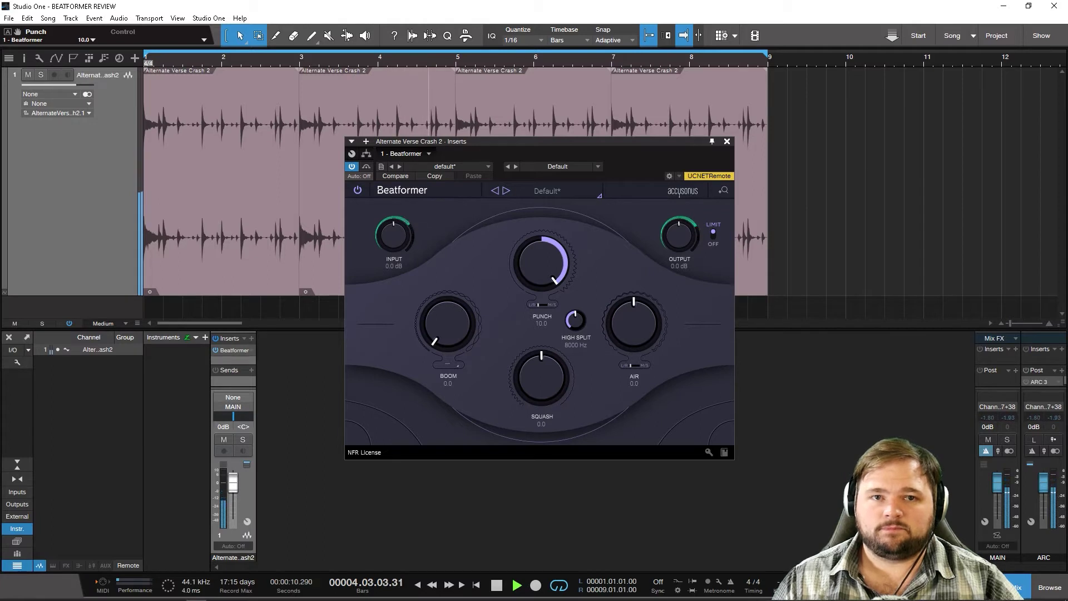
key(space)
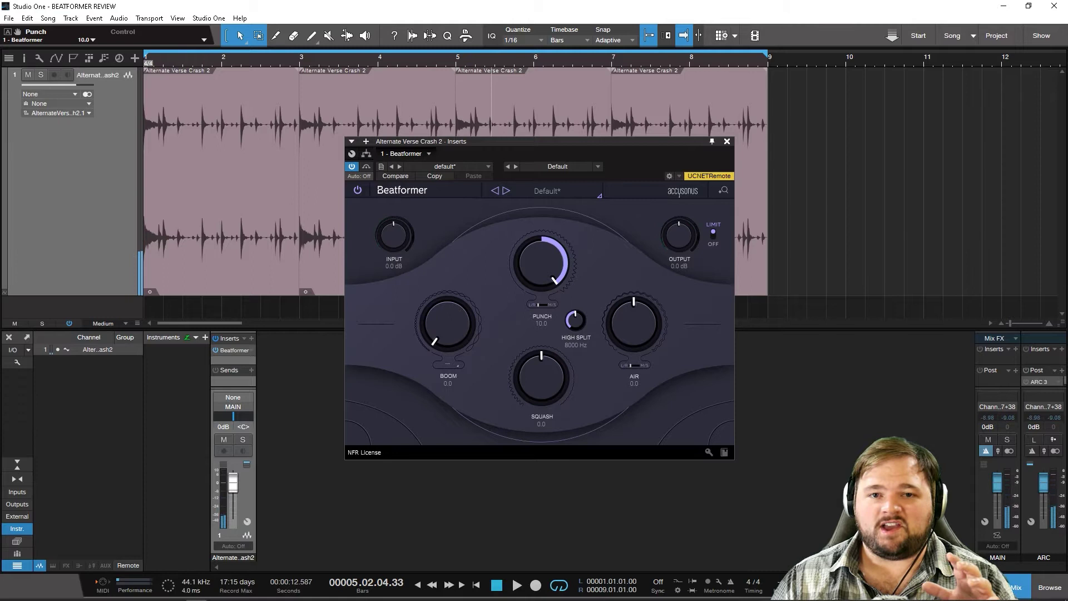
key(Home)
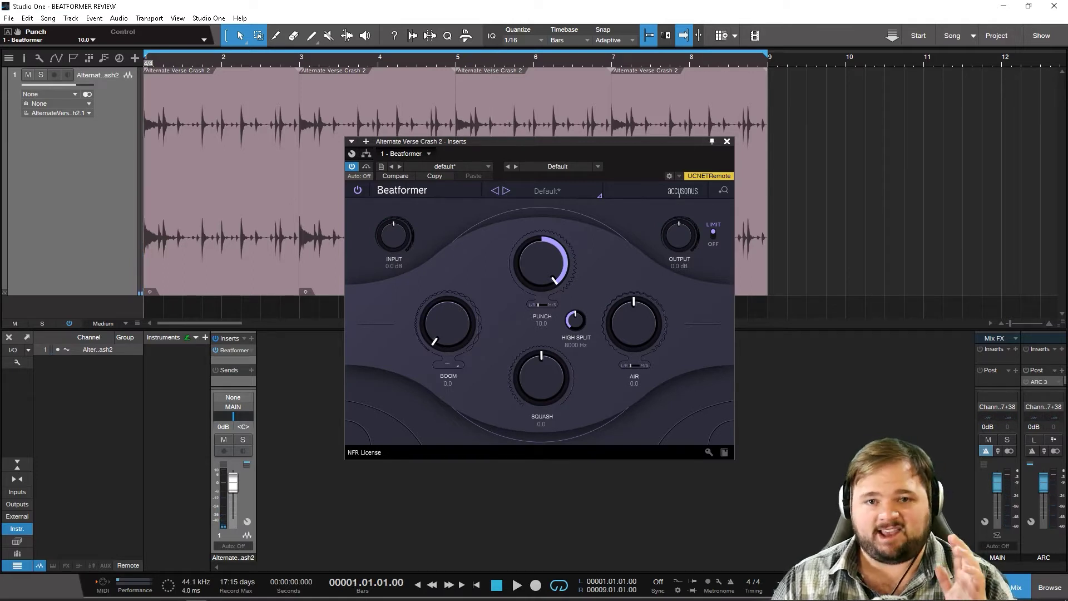
Switch Punch to M/S mode and audition the drum loop with Punch at 3.3 and raised to 5.8.
drag(541, 263, 541, 309)
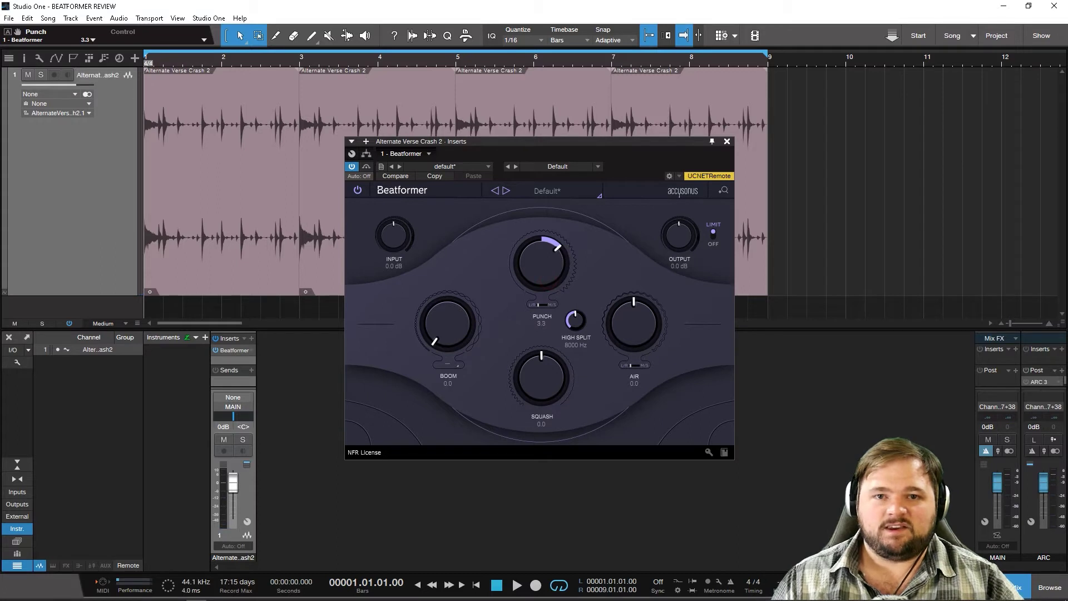
click(545, 304)
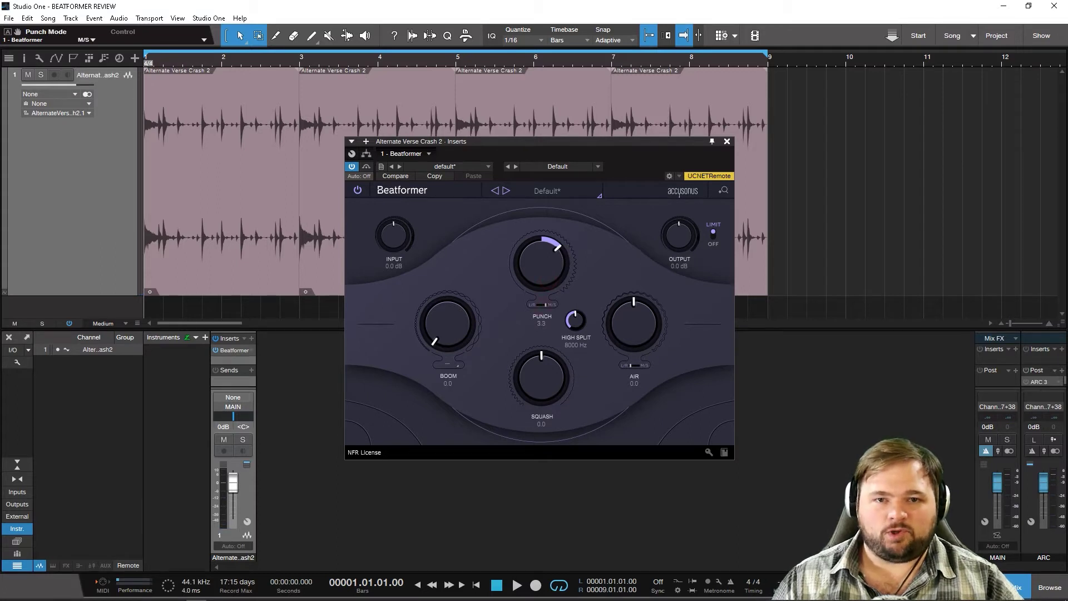
key(space)
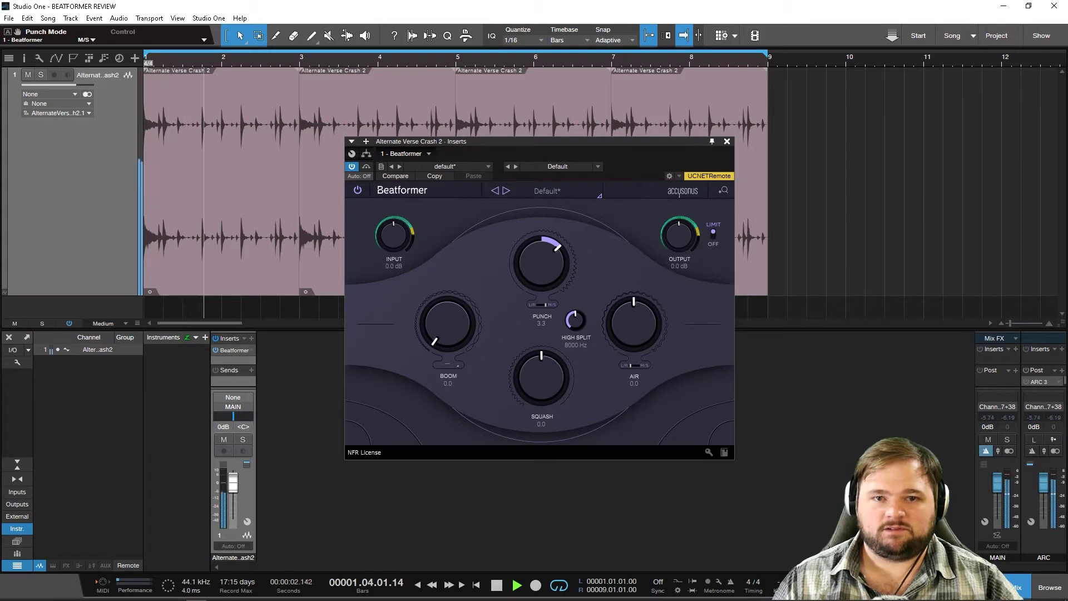
drag(541, 263, 541, 246)
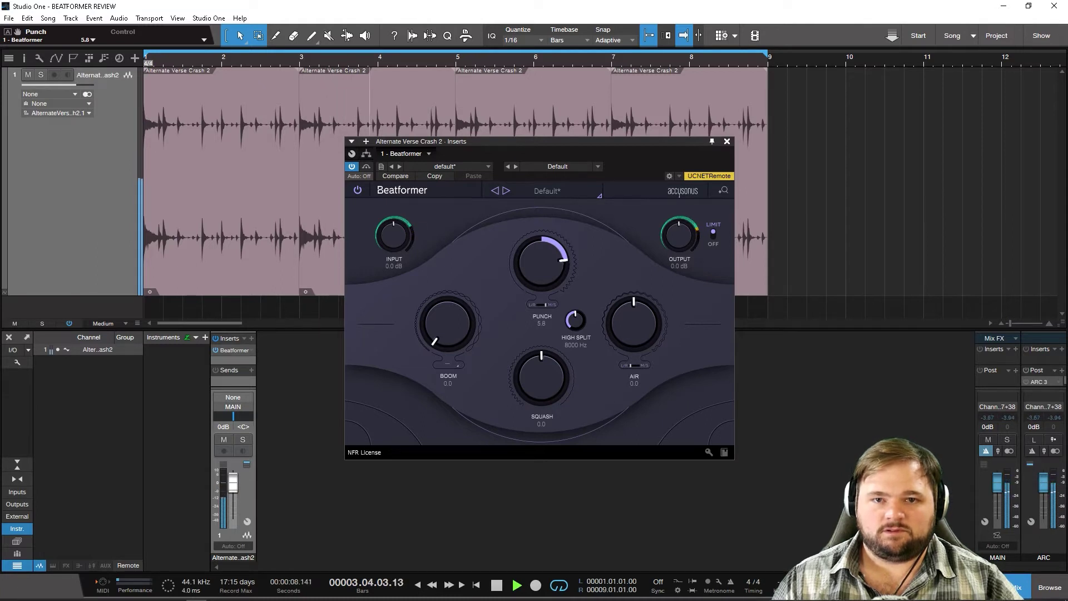
key(space)
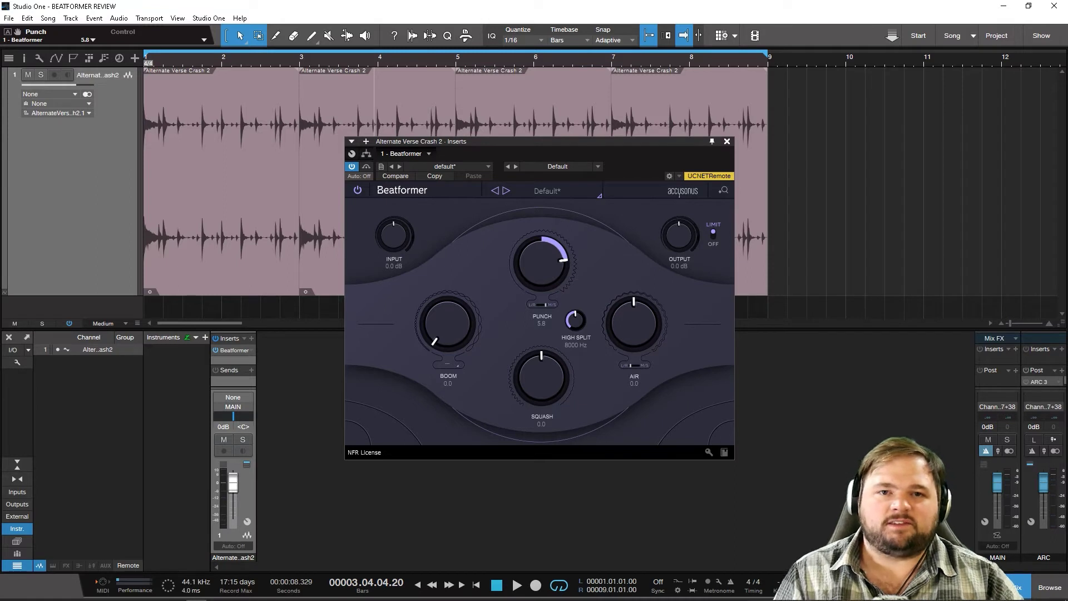
Return Punch to L/R mode and lower its amount to 0.4.
drag(533, 258, 533, 276)
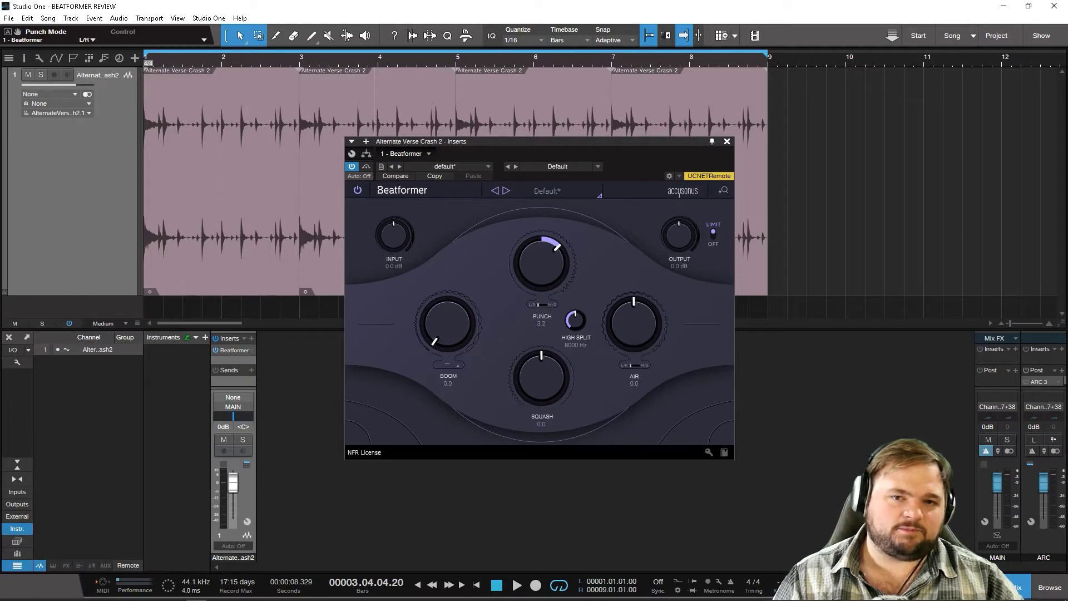
drag(545, 261, 546, 278)
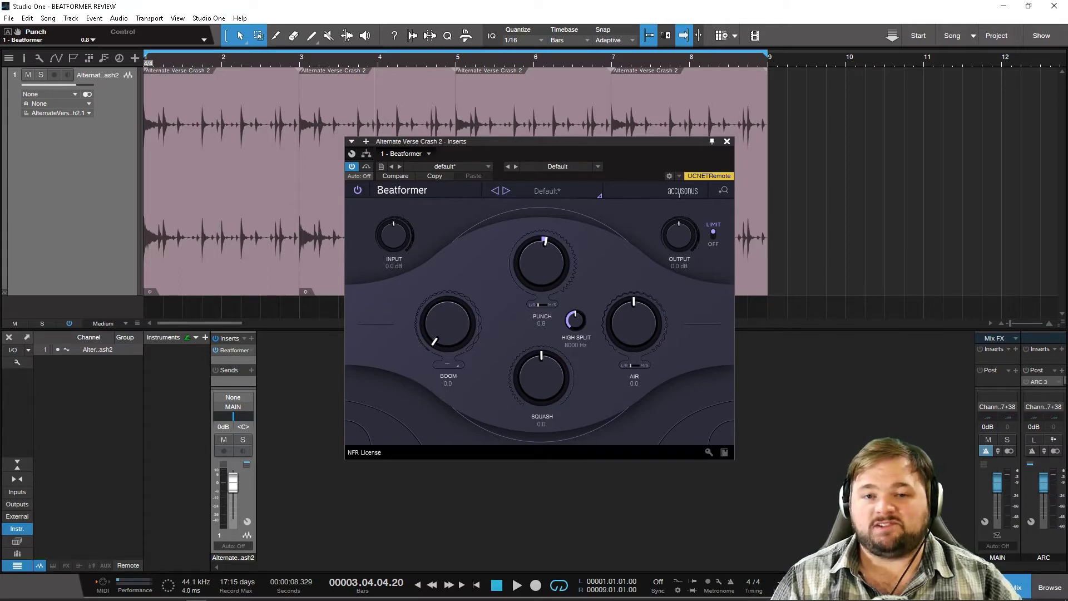
mouse_move(546, 278)
mouse_down()
mouse_move(546, 292)
mouse_move(546, 281)
mouse_up()
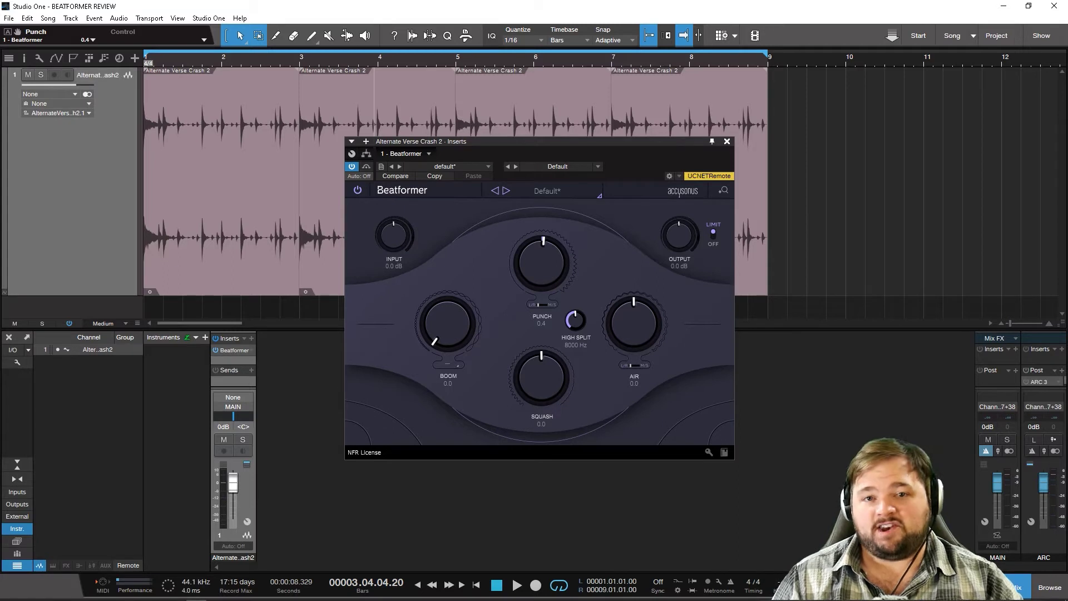
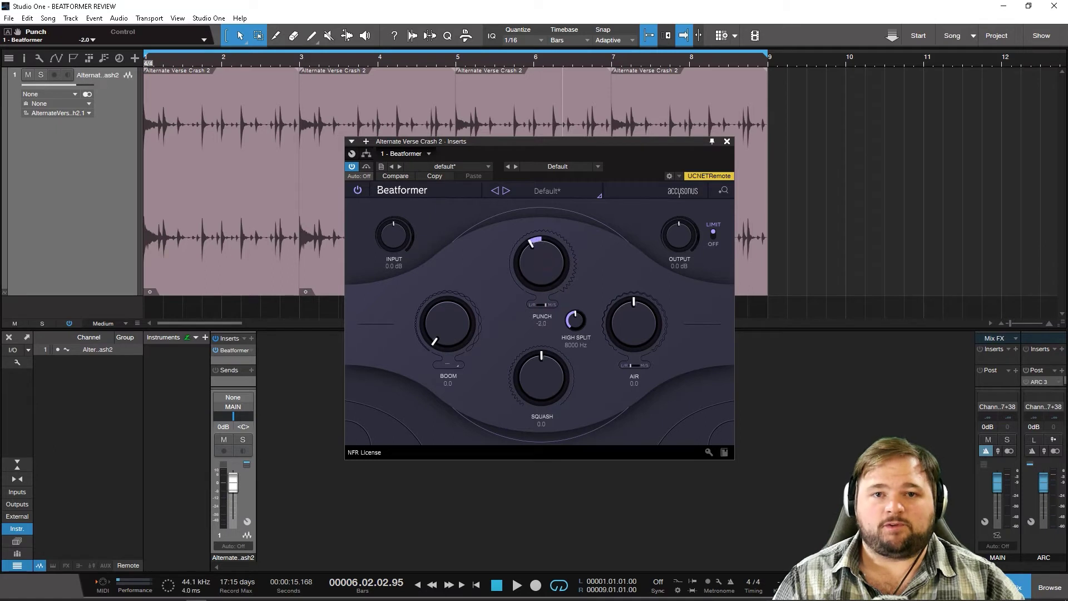
Audition the drum loop with Punch lowered to -8.1 in M/S mode.
key(space)
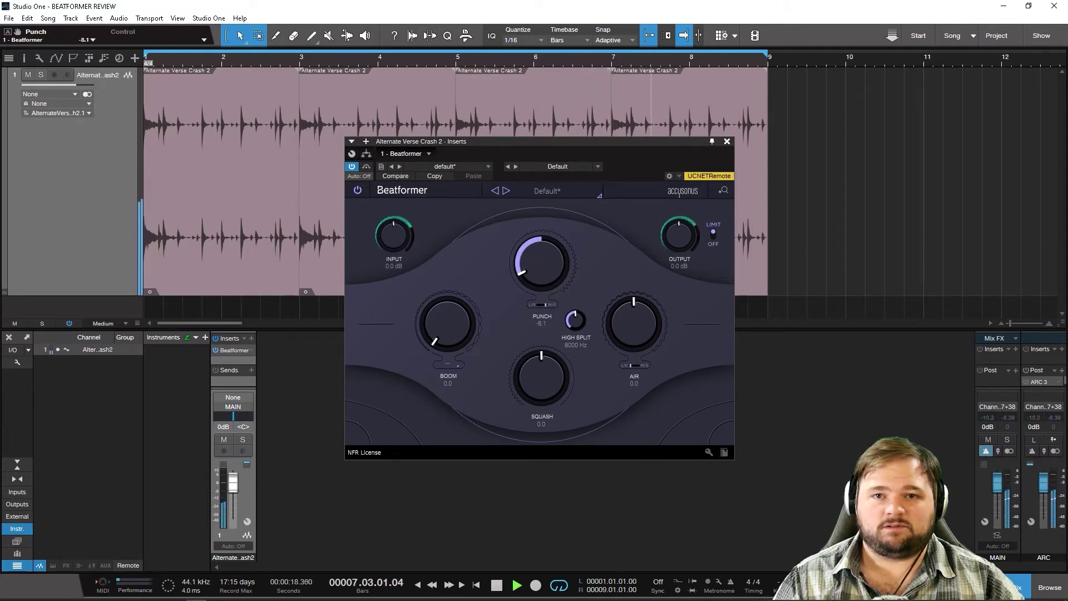
key(space)
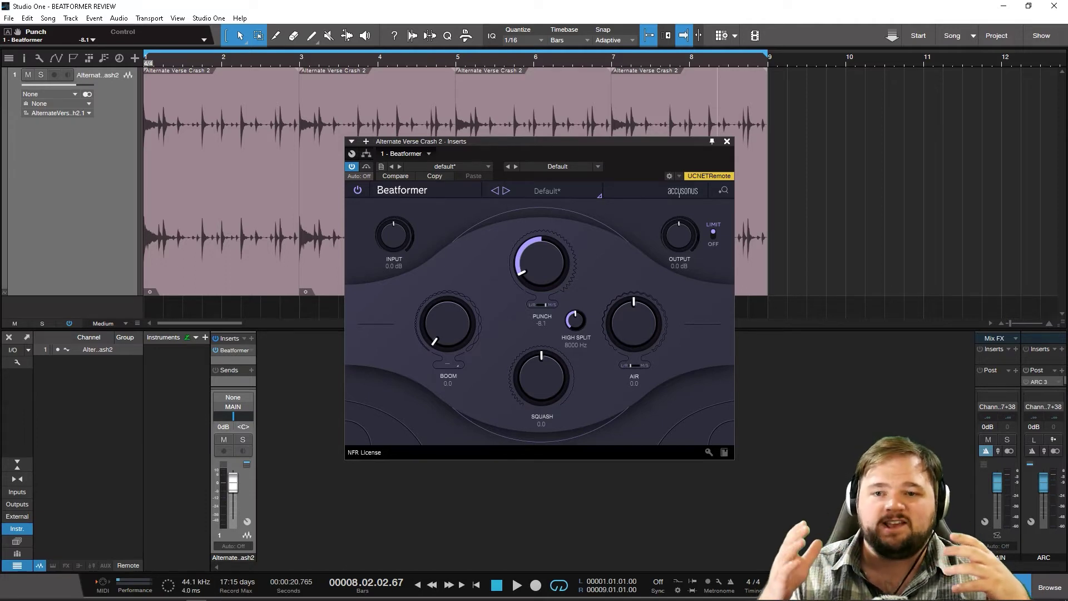
Switch Punch back to L/R mode and set its amount to 0.
click(537, 304)
mouse_move(541, 262)
mouse_down()
mouse_move(542, 222)
mouse_move(542, 247)
mouse_up()
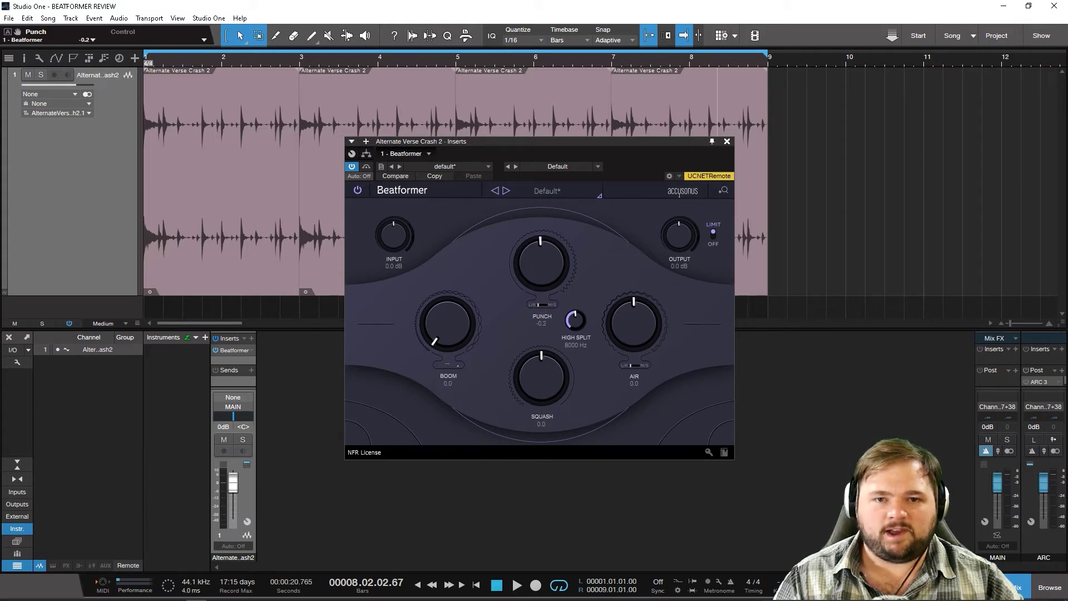
double_click(542, 323)
text(0)
key(Return)
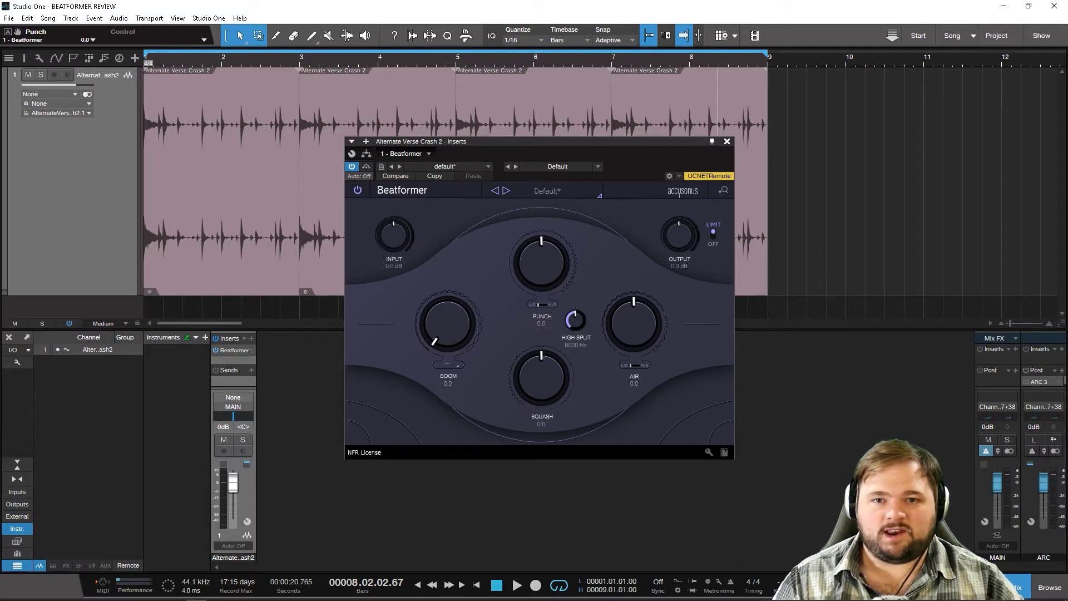
Audition the drum loop with Punch raised while lowering High Split to about 4608 Hz.
drag(541, 263, 541, 249)
key(space)
mouse_move(575, 320)
mouse_down()
mouse_move(575, 298)
mouse_move(575, 330)
mouse_up()
drag(541, 263, 541, 226)
mouse_move(569, 323)
mouse_down()
mouse_move(569, 310)
mouse_move(569, 323)
mouse_up()
key(space)
Reset Punch to 0 and bring High Split back up to about 8032 Hz.
drag(541, 263, 541, 313)
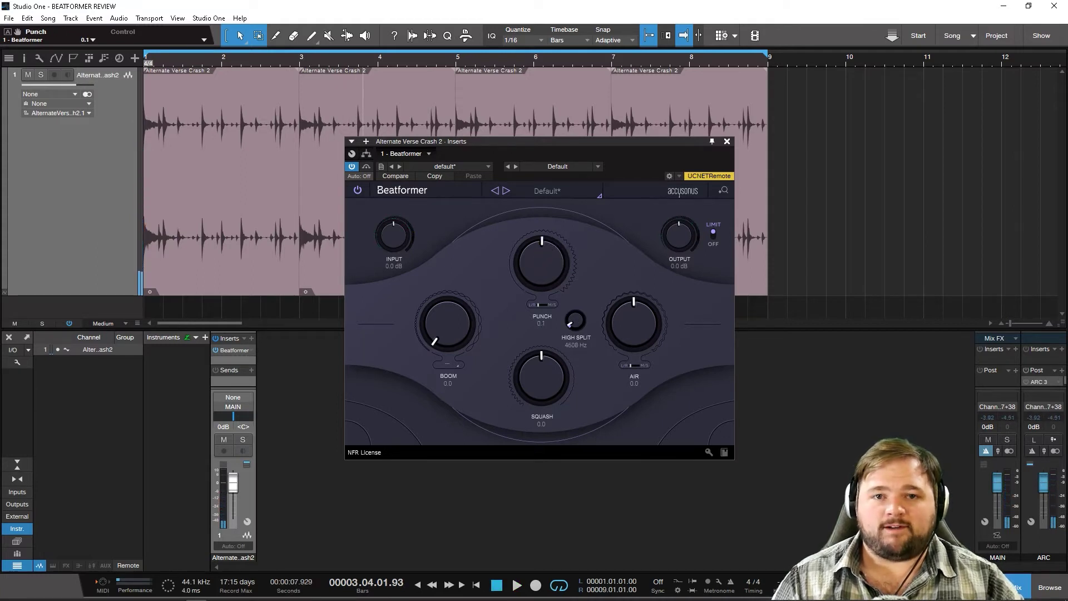
double_click(541, 323)
text(0)
key(Return)
drag(570, 323, 569, 309)
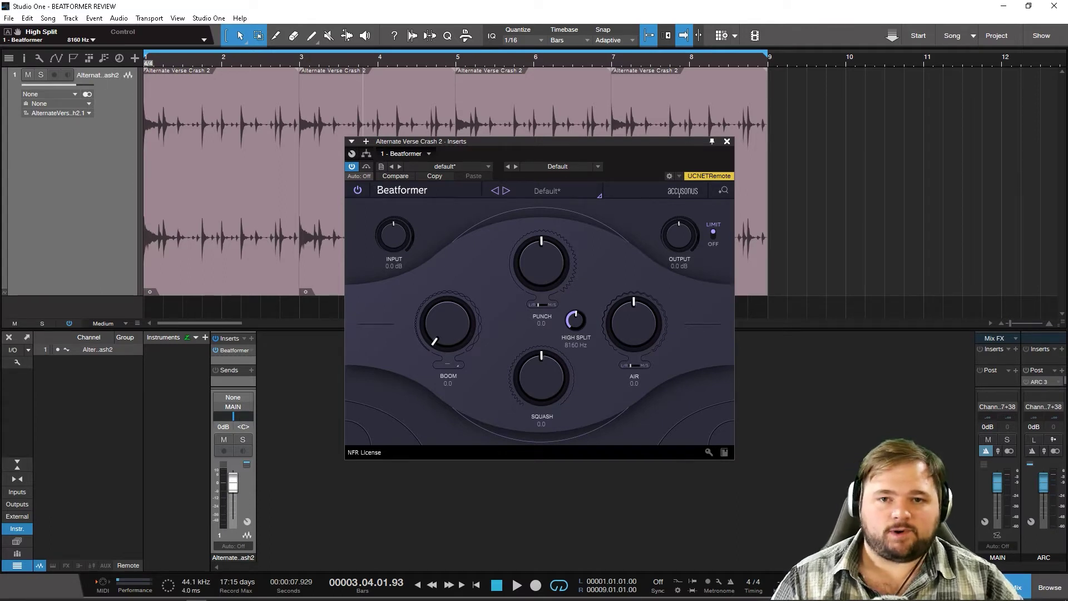
drag(575, 320, 575, 321)
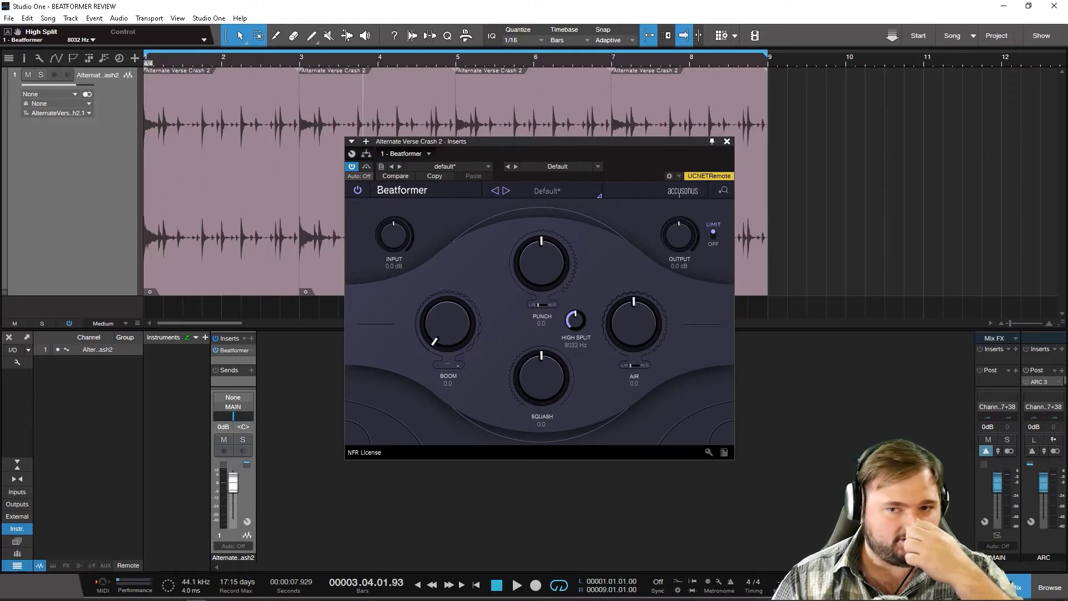
Audition the drum loop with Air raised to its maximum of 10.0, and return Air to 0.0.
key(space)
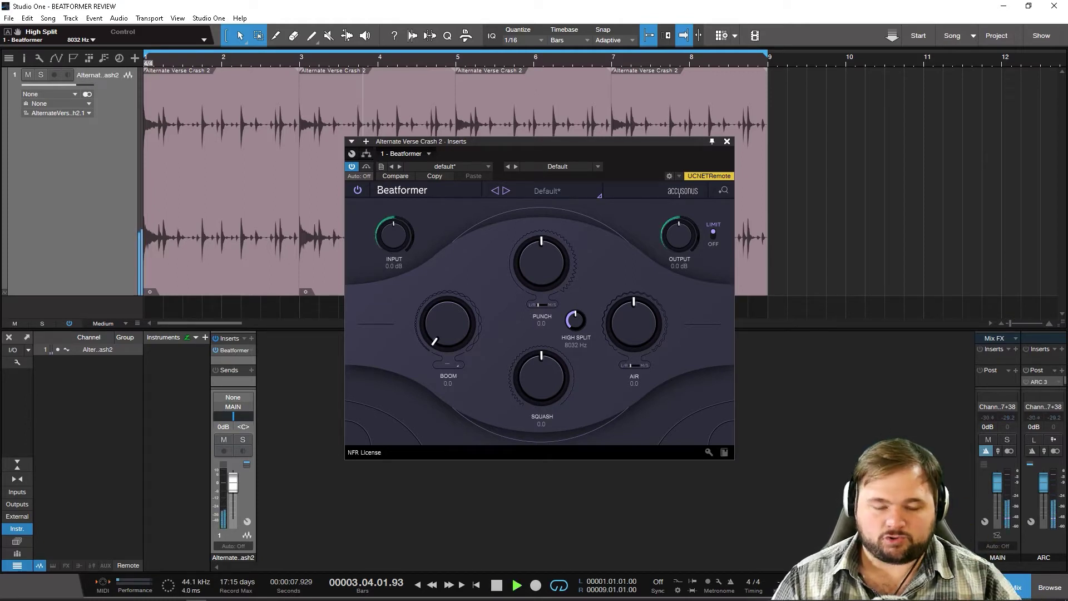
drag(634, 324, 634, 296)
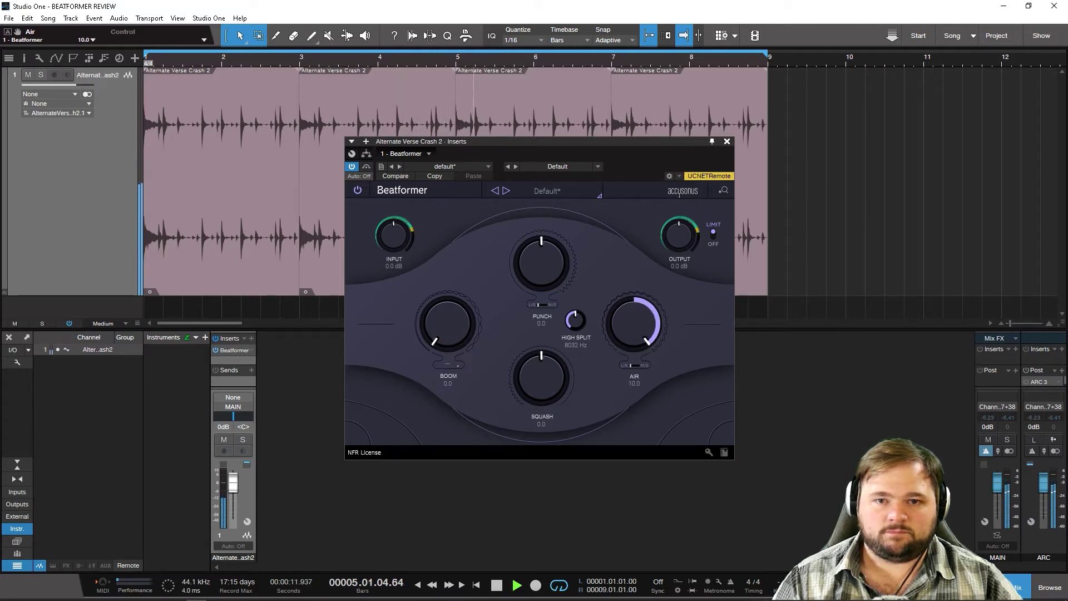
drag(633, 296, 634, 319)
key(space)
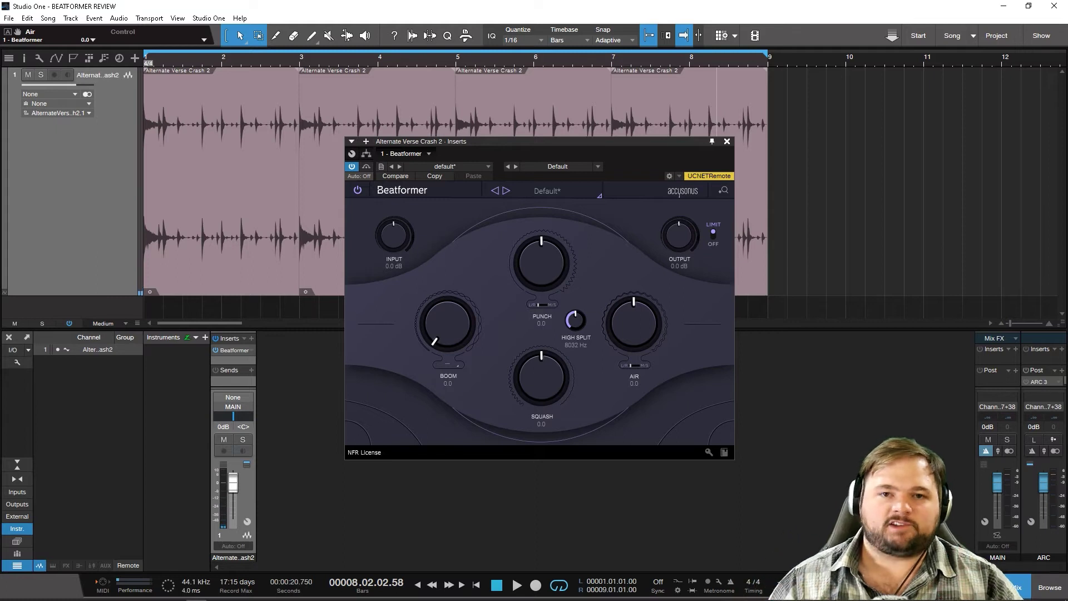
Audition the drum loop with Air raised to 2.2 and on to 7.3, moving High Split to 4000 Hz and up to about 7744 Hz.
mouse_move(633, 319)
mouse_down()
mouse_move(634, 345)
mouse_move(634, 320)
mouse_up()
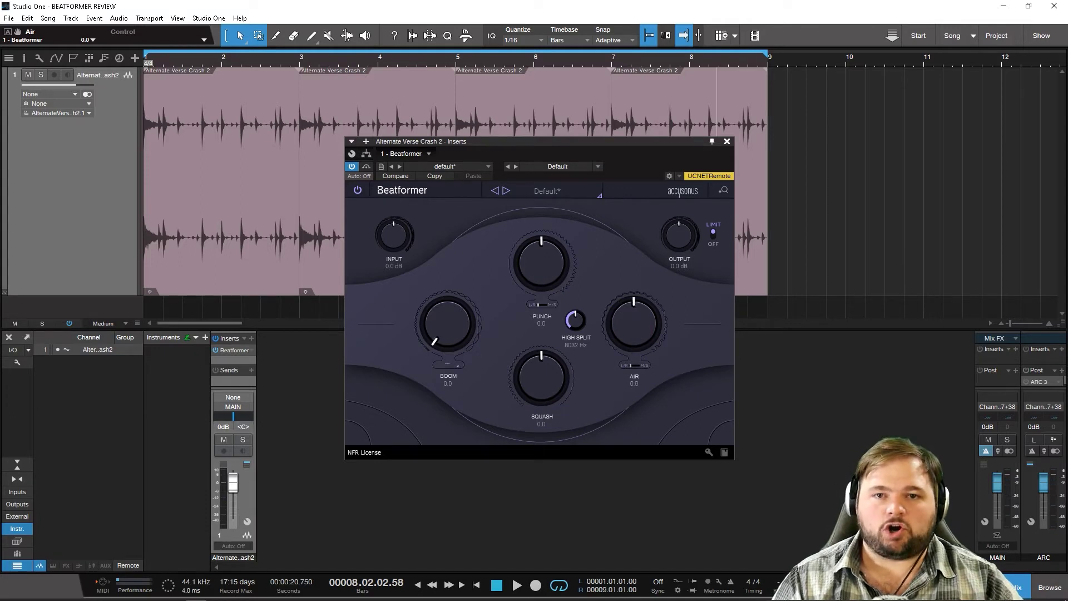
drag(633, 319, 634, 318)
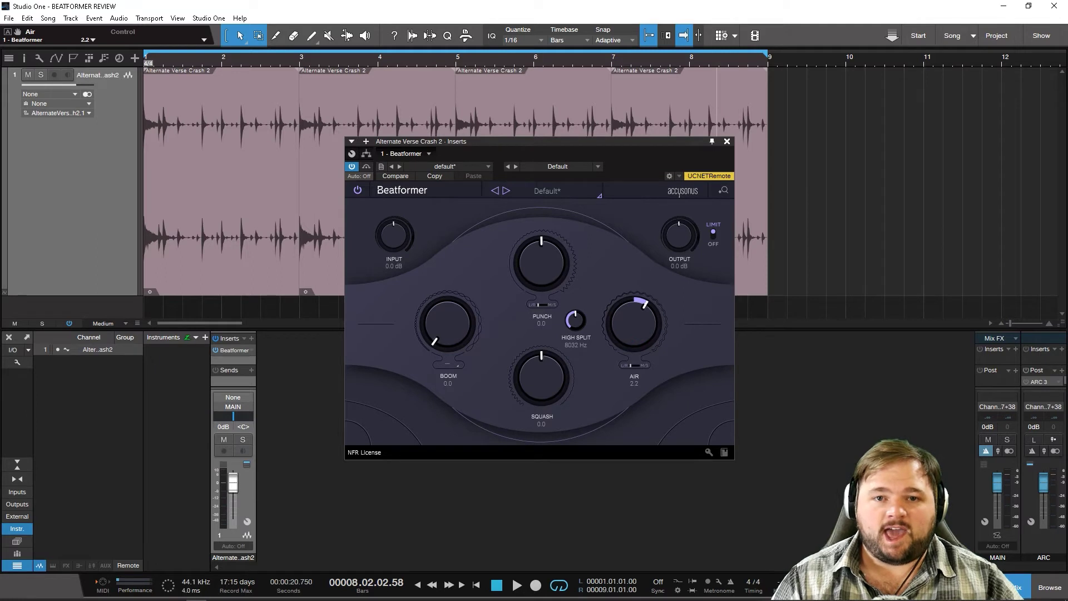
key(space)
drag(576, 320, 576, 348)
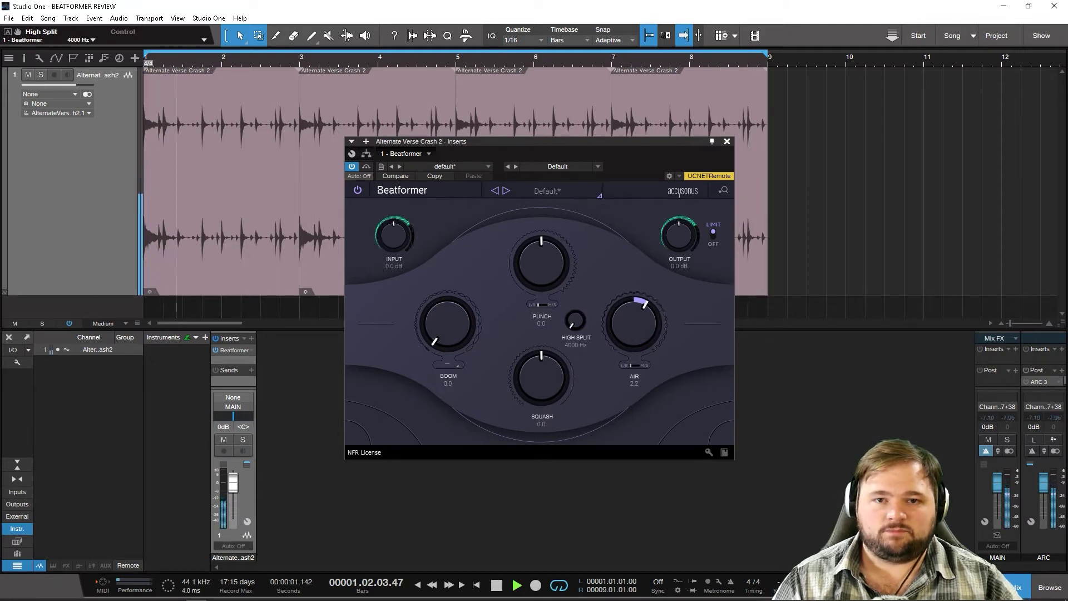
drag(634, 322, 634, 295)
mouse_move(575, 320)
mouse_down()
mouse_move(575, 277)
mouse_move(576, 303)
mouse_up()
key(space)
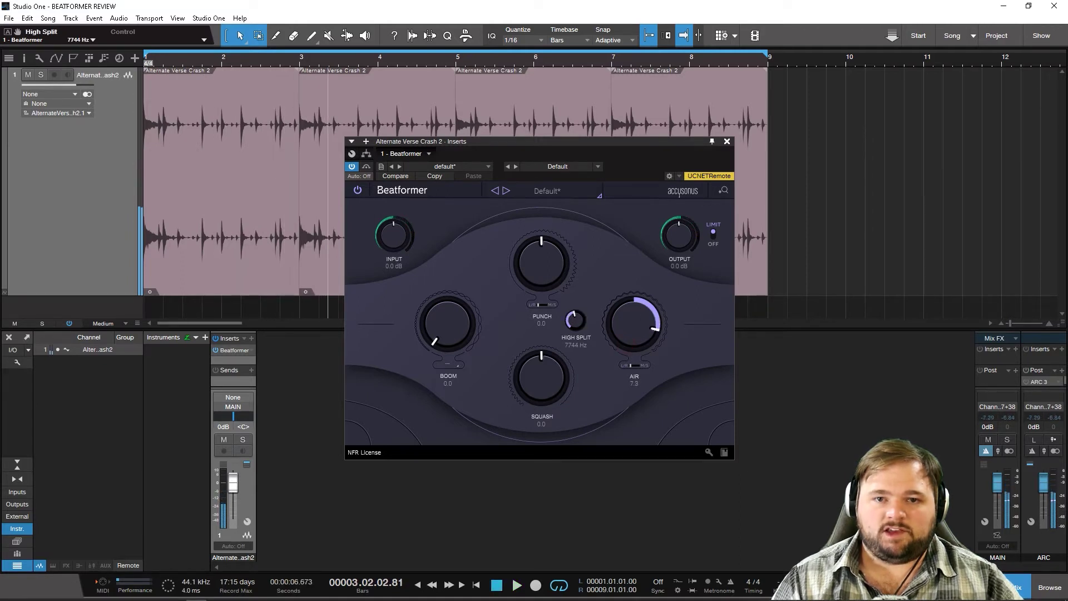
With Air returned to 0.0, switch it to M/S mode and audition the drum loop with Air raised to 10.0.
drag(629, 324, 641, 329)
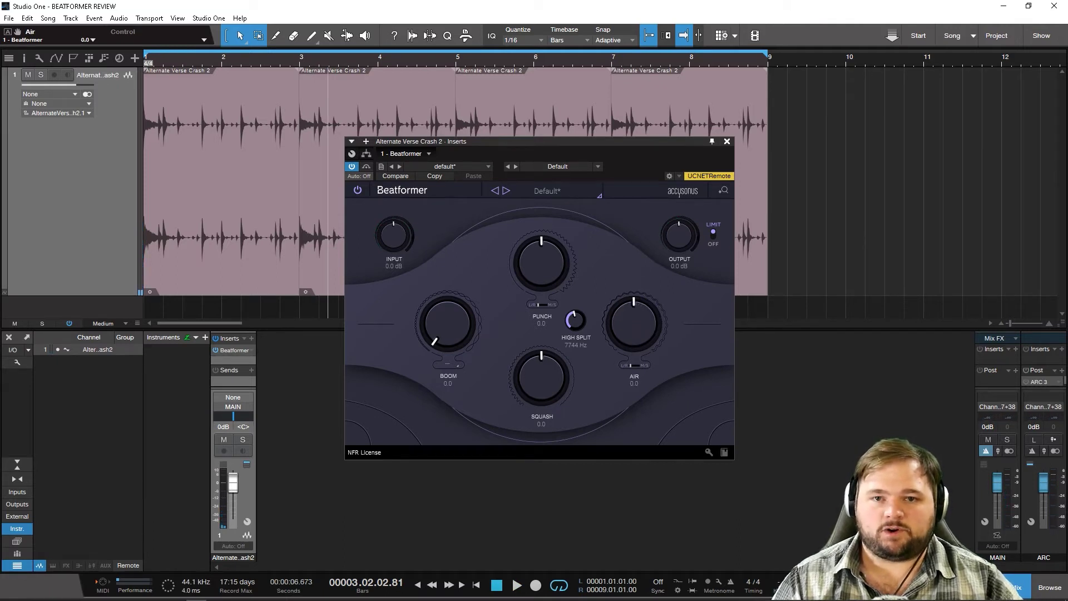
click(635, 365)
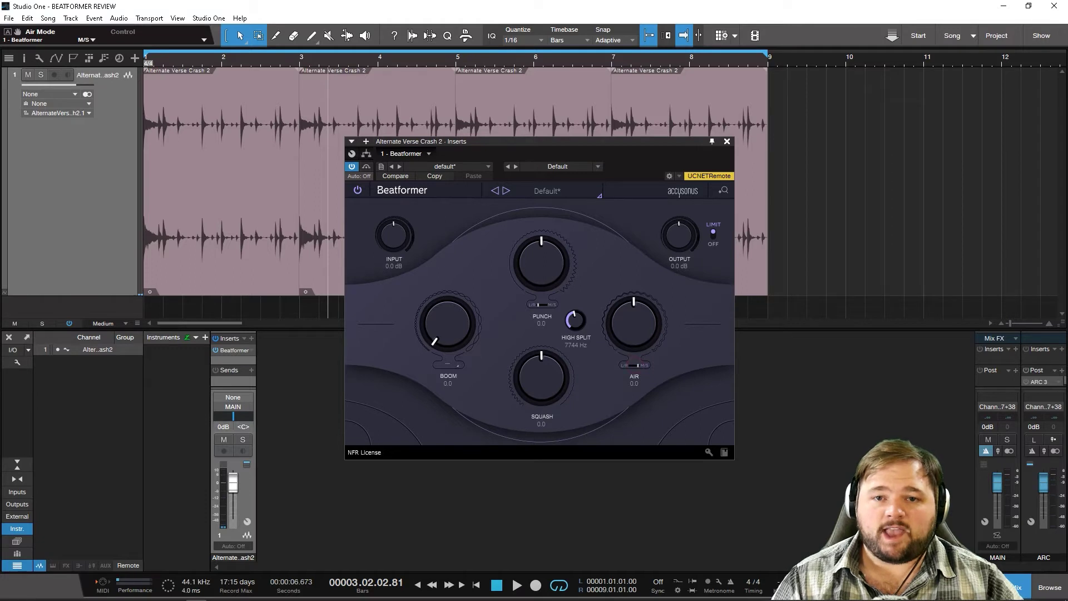
key(space)
mouse_move(633, 324)
mouse_down()
mouse_move(633, 281)
mouse_move(634, 315)
mouse_up()
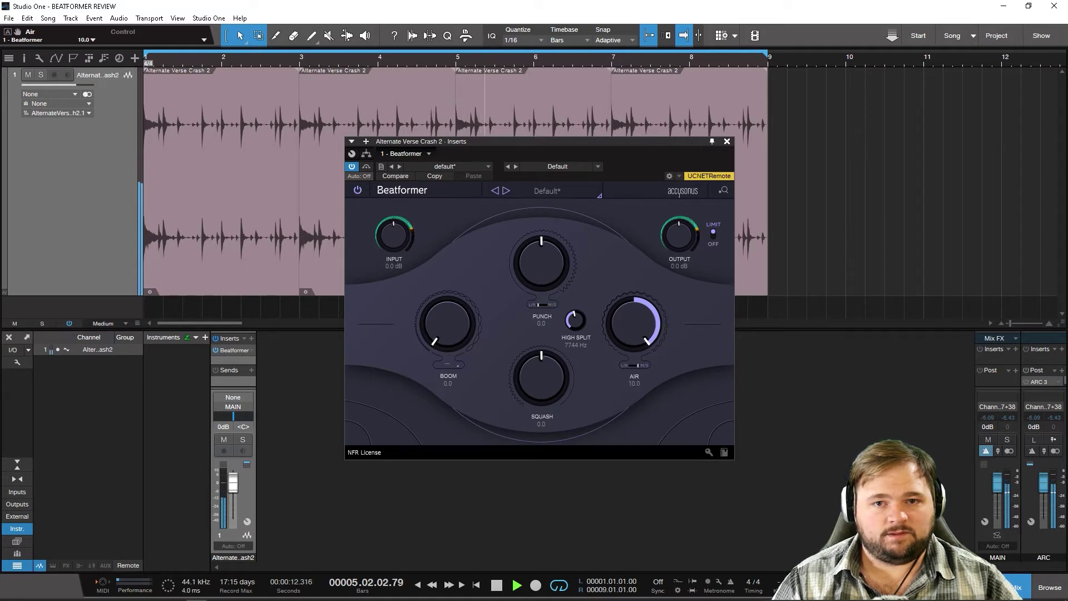
key(space)
Return Air to L/R mode and reset its amount to 0.
drag(634, 315, 634, 327)
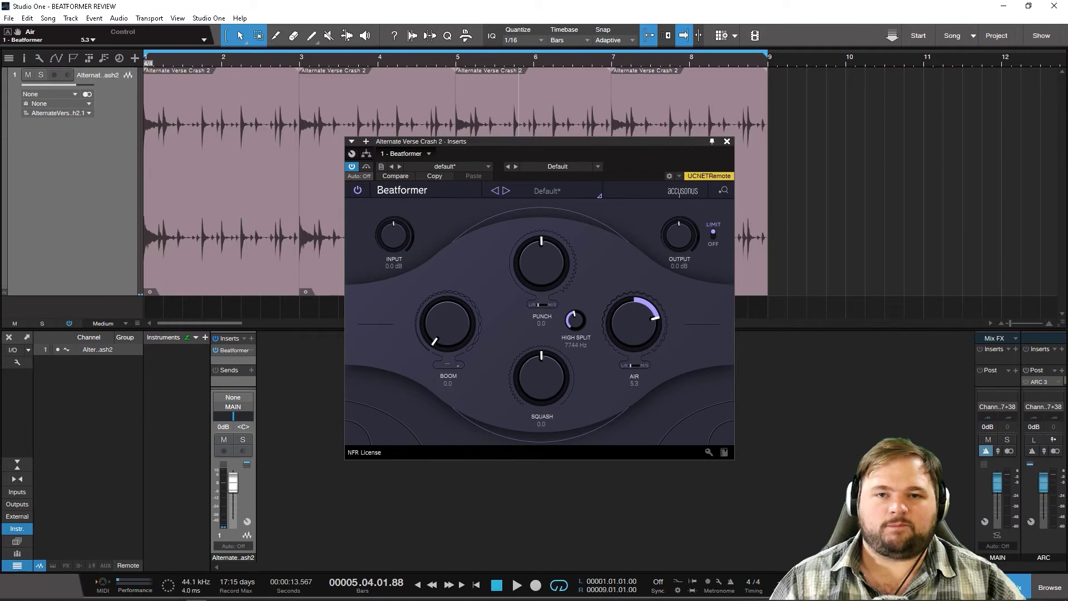
drag(634, 327, 633, 335)
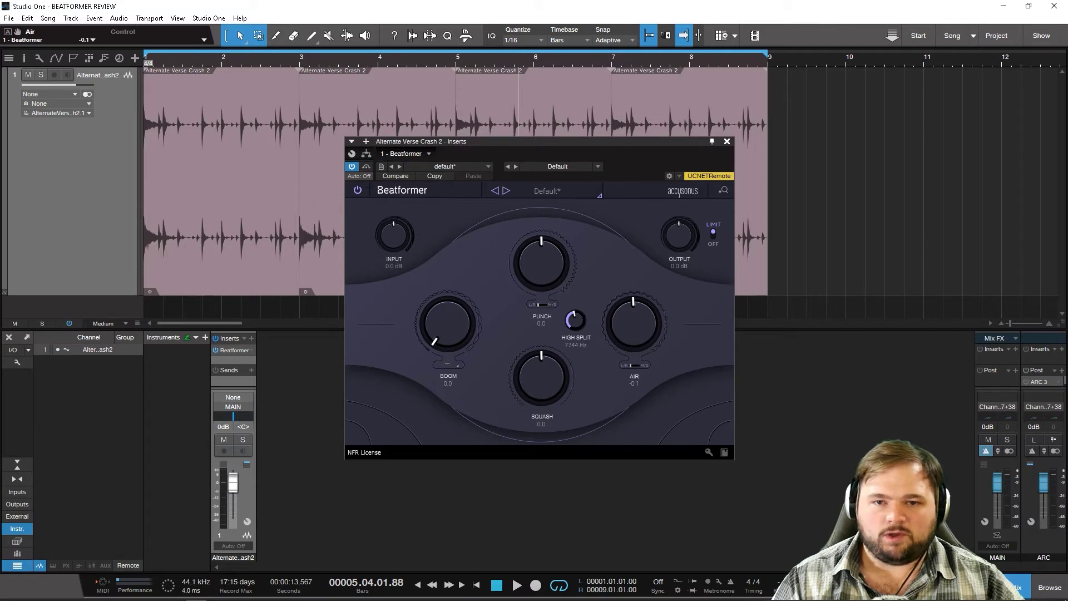
double_click(633, 383)
text(0)
key(Return)
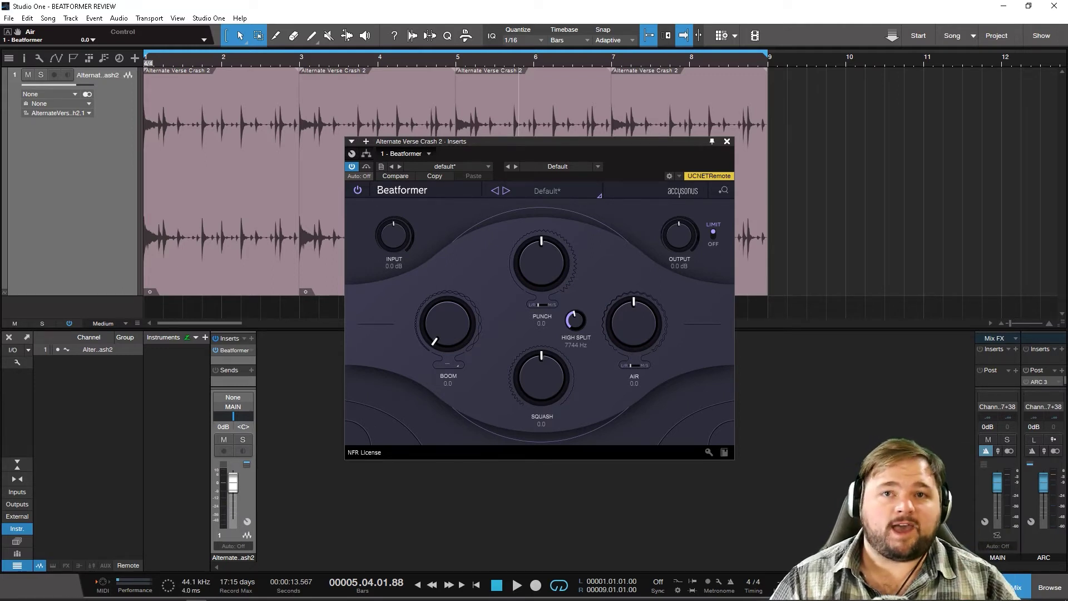
Lower Air to -4.2 and set it back to 0.
drag(634, 323, 633, 347)
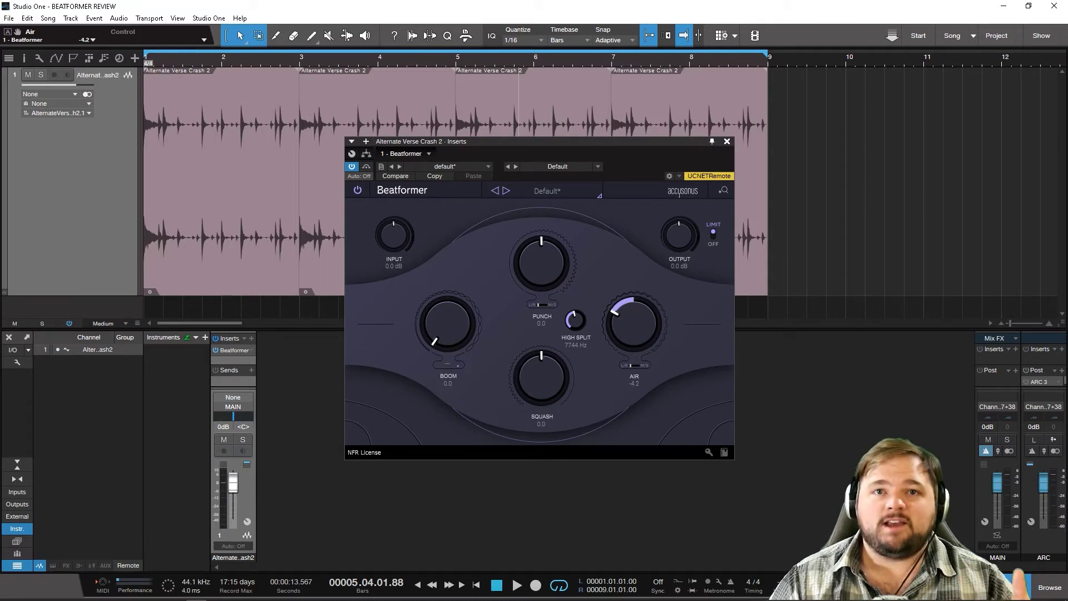
double_click(632, 383)
text(0)
key(Return)
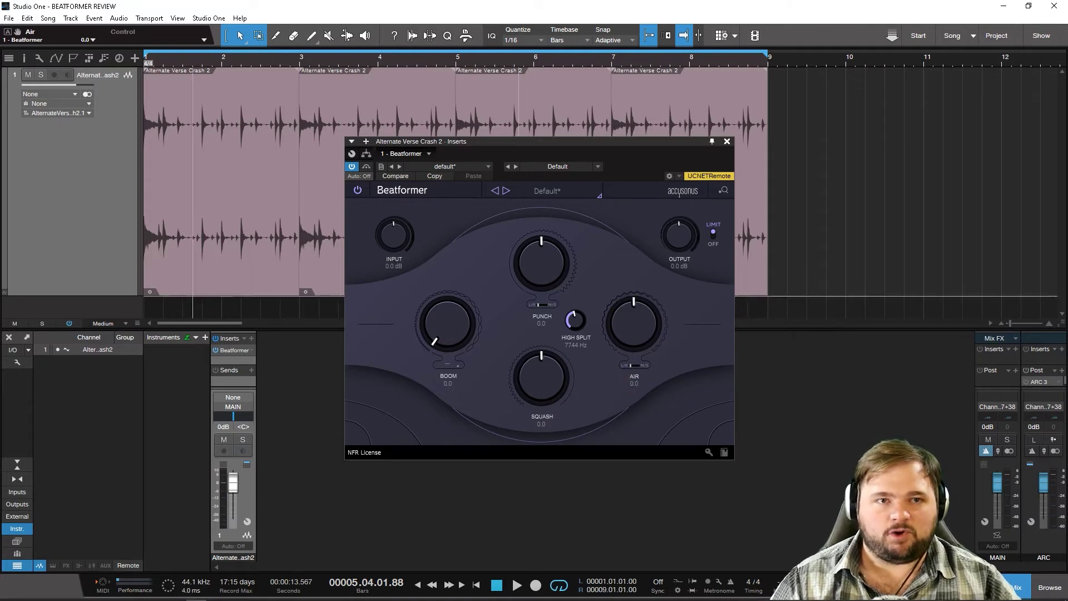
Audition the drum loop from the song start with Squash raised to its maximum of 10.0, and return to the song start.
click(183, 60)
key(comma)
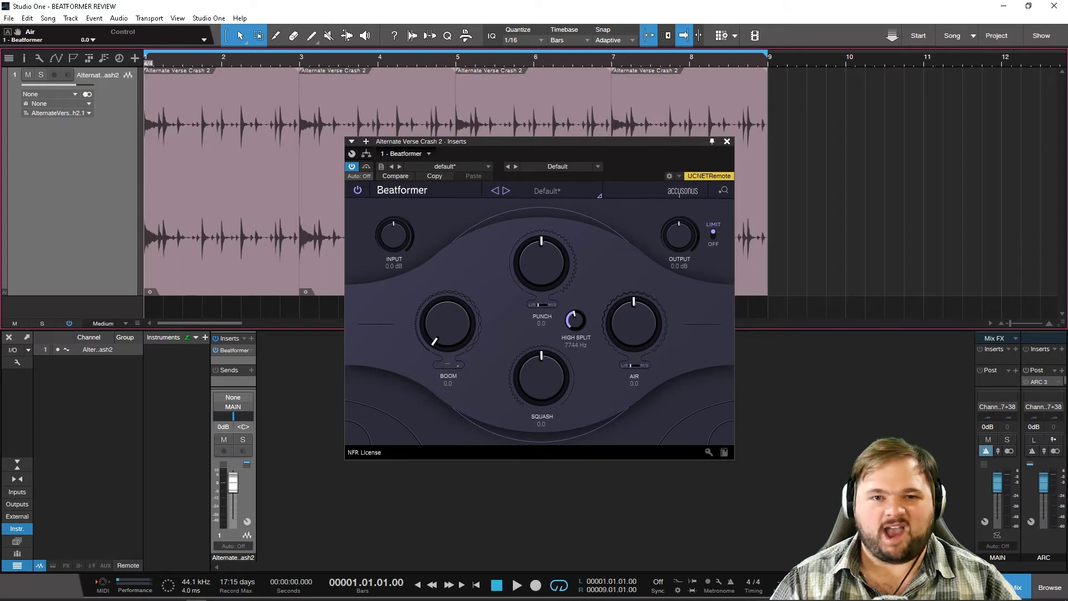
key(space)
drag(542, 377, 541, 314)
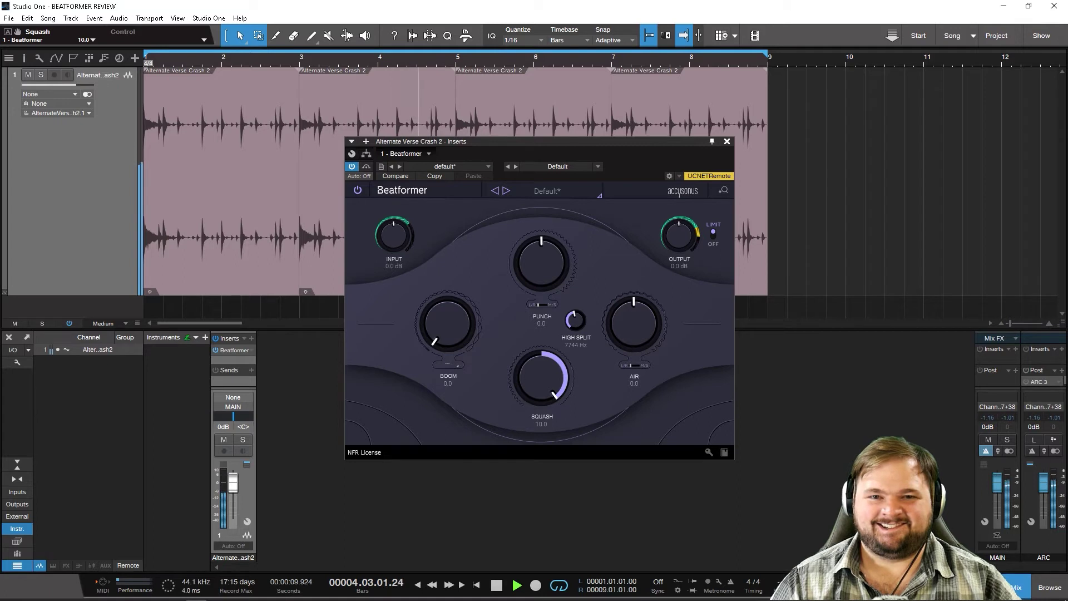
key(space)
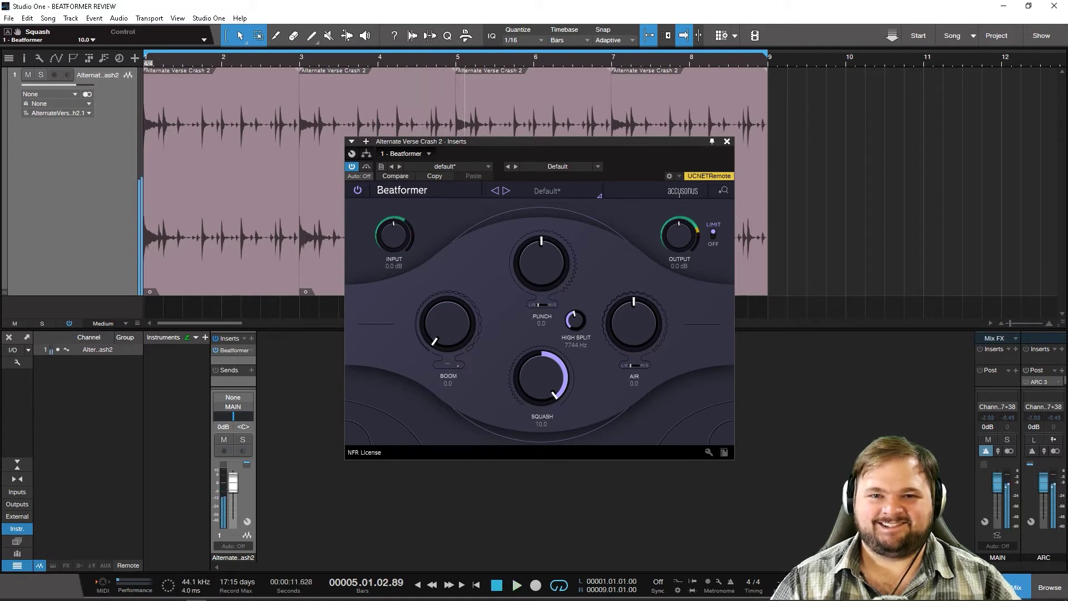
key(Home)
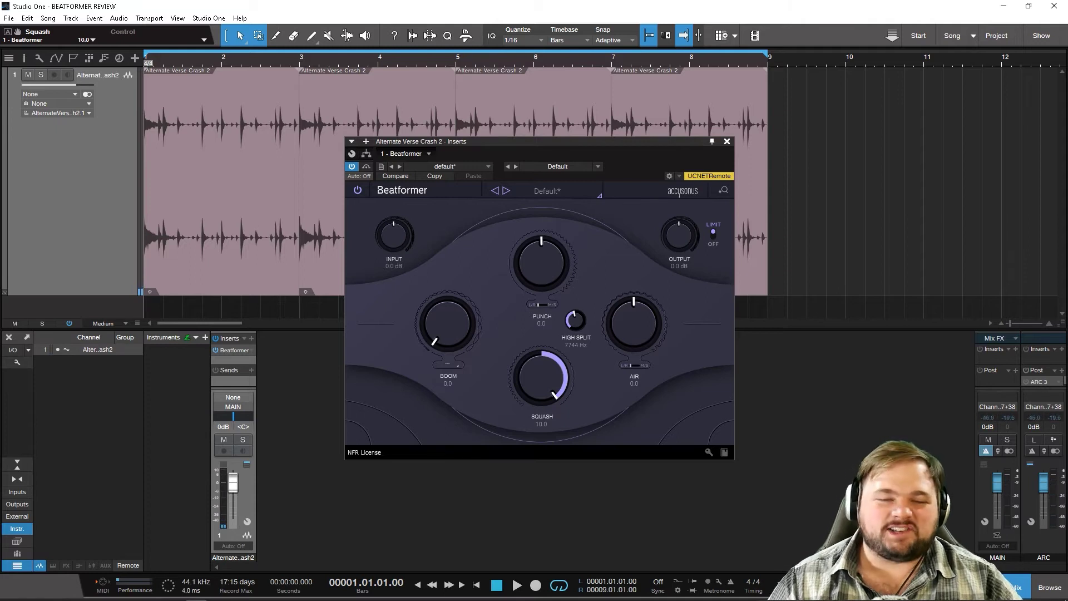
Reset Squash to 0.
drag(541, 377, 541, 435)
click(541, 423)
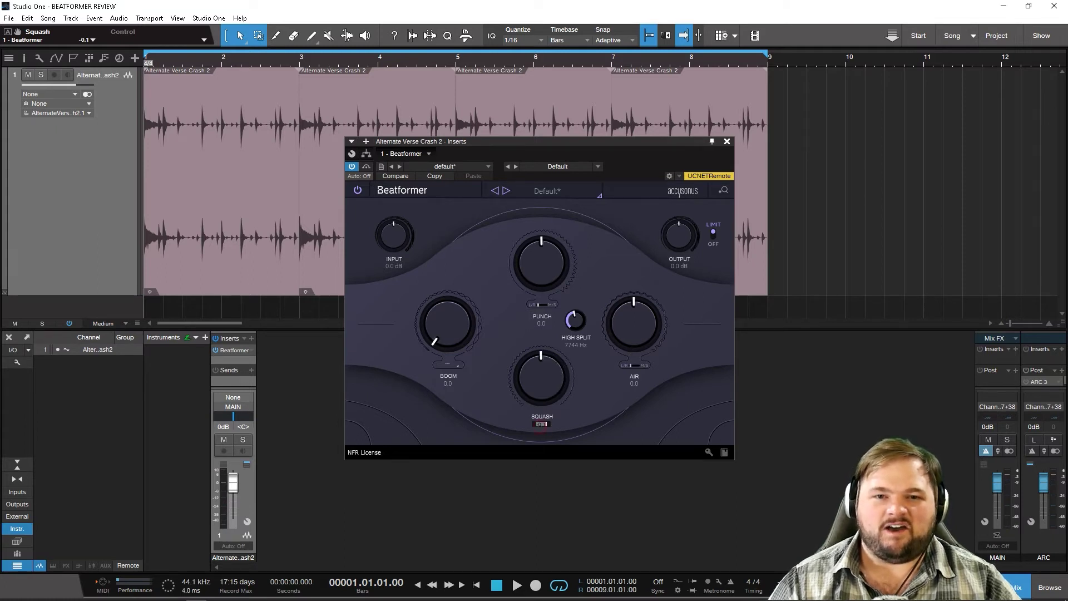
text(0)
key(Return)
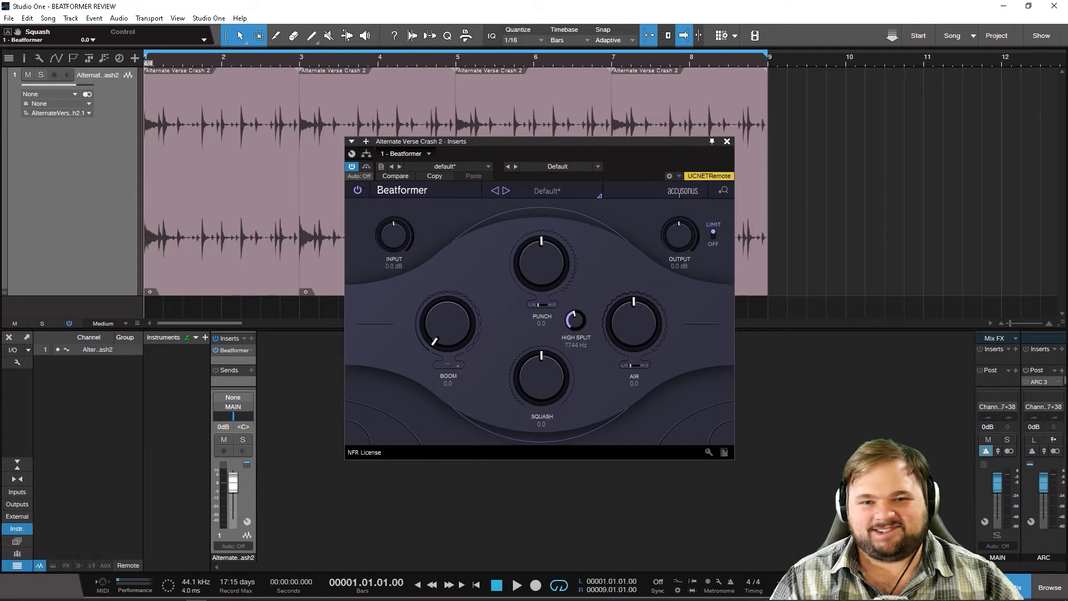
Audition the drum loop with Squash lowered to its minimum of -10.0, and bring Squash back to about 0.1.
key(space)
drag(541, 377, 540, 437)
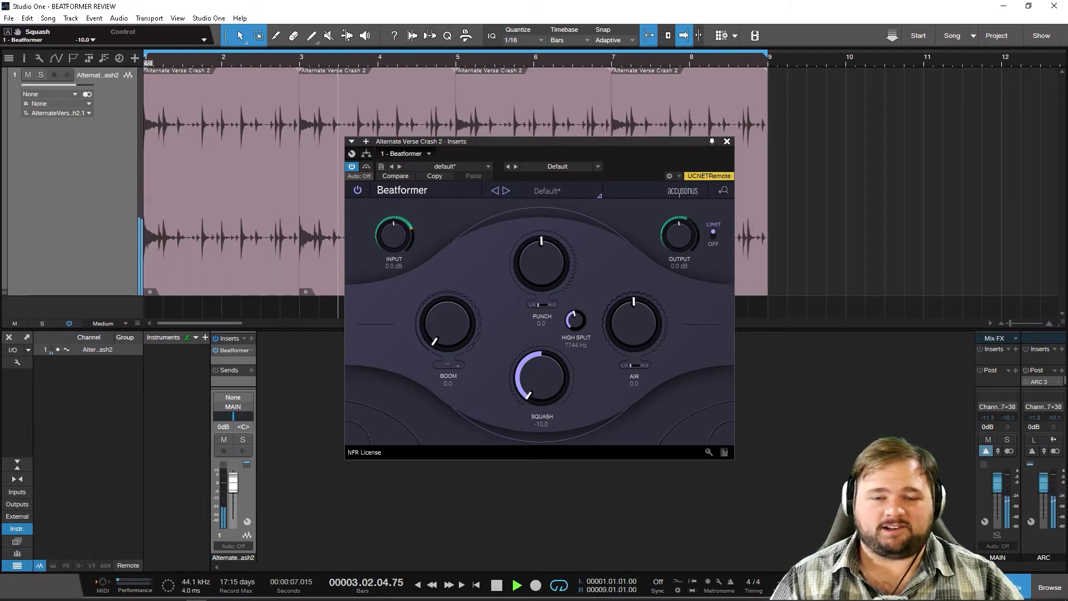
key(space)
drag(540, 437, 540, 377)
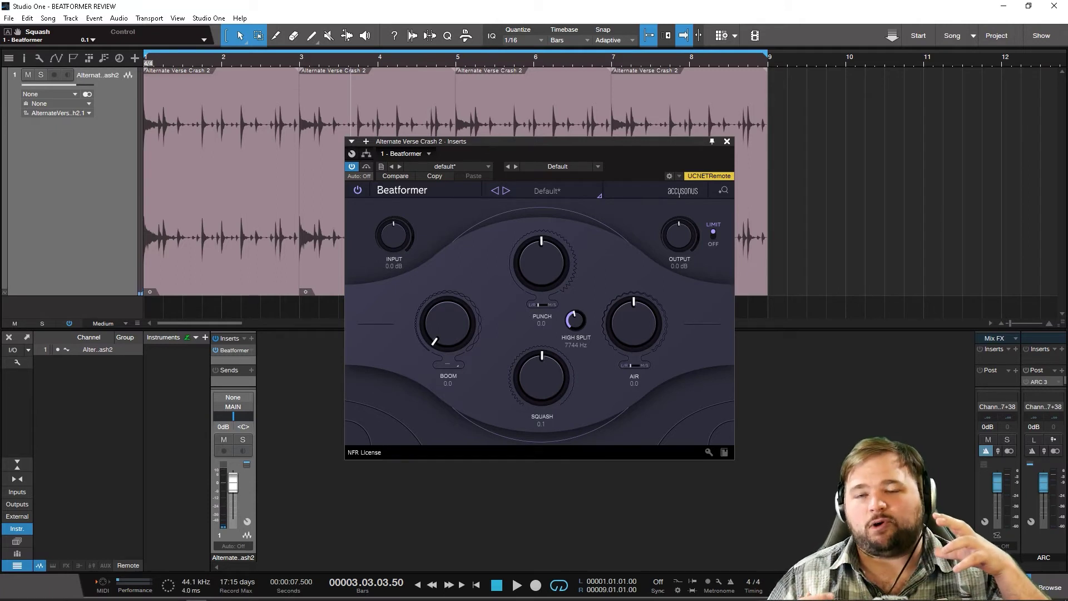
Audition the drum loop with Squash at -6.2 and again at -8.5, returning Squash to about zero after each.
key(space)
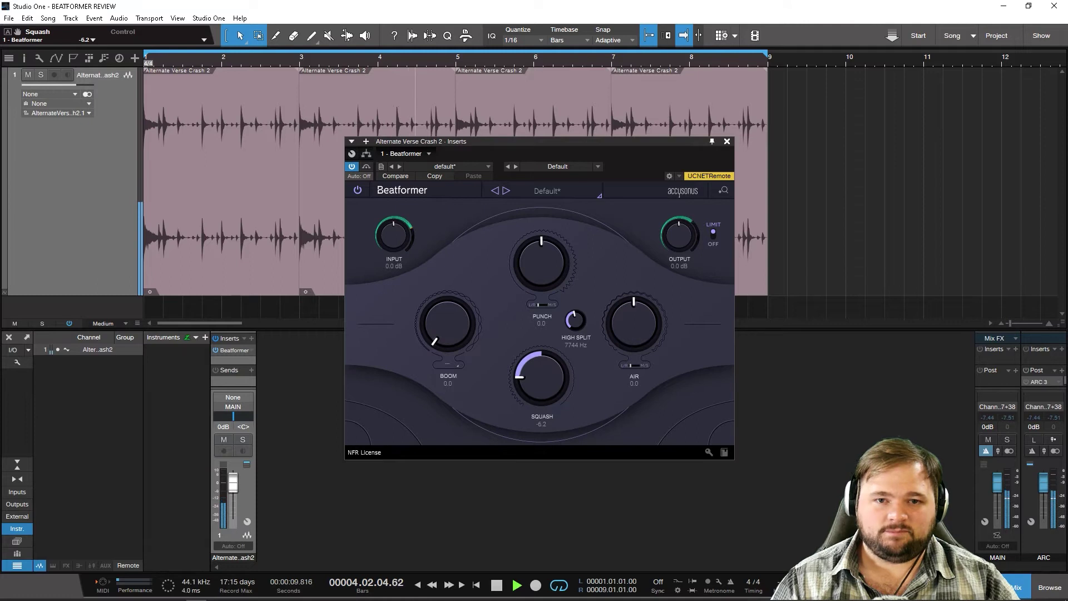
key(space)
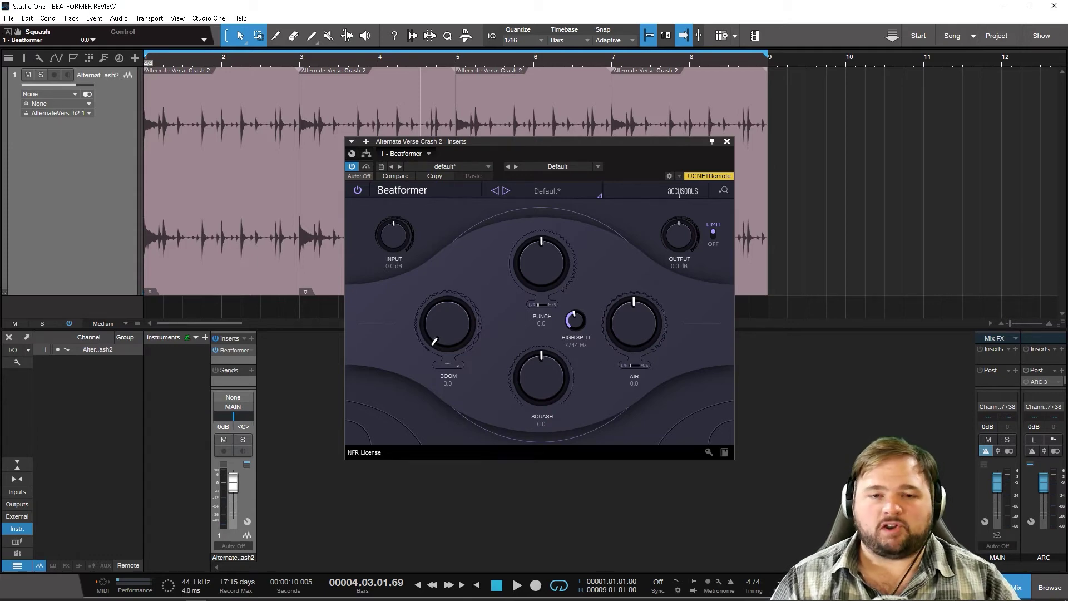
key(space)
drag(541, 377, 540, 430)
key(space)
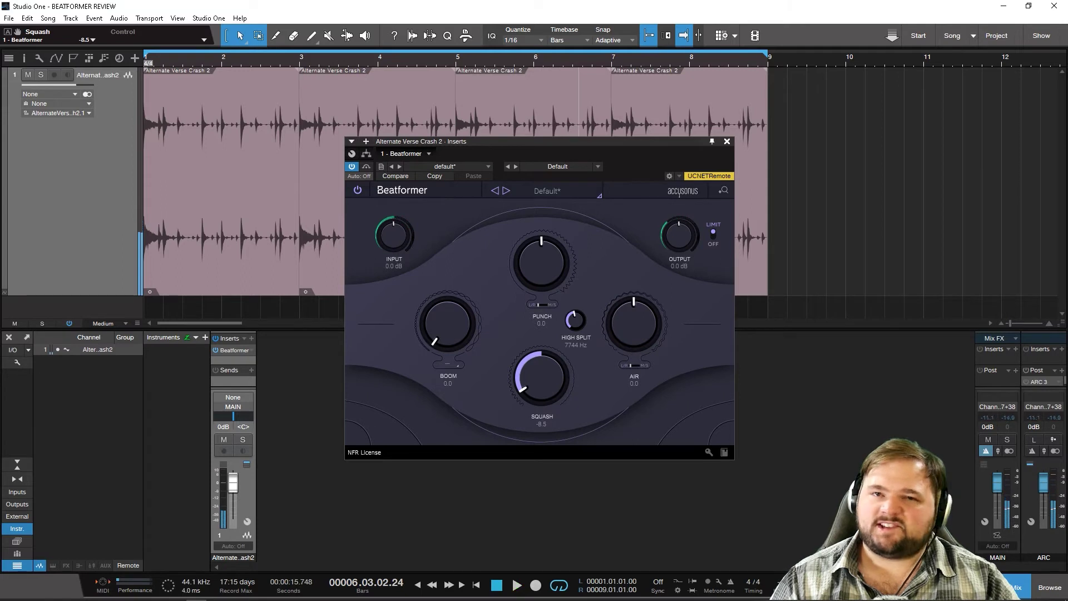
drag(536, 383, 536, 331)
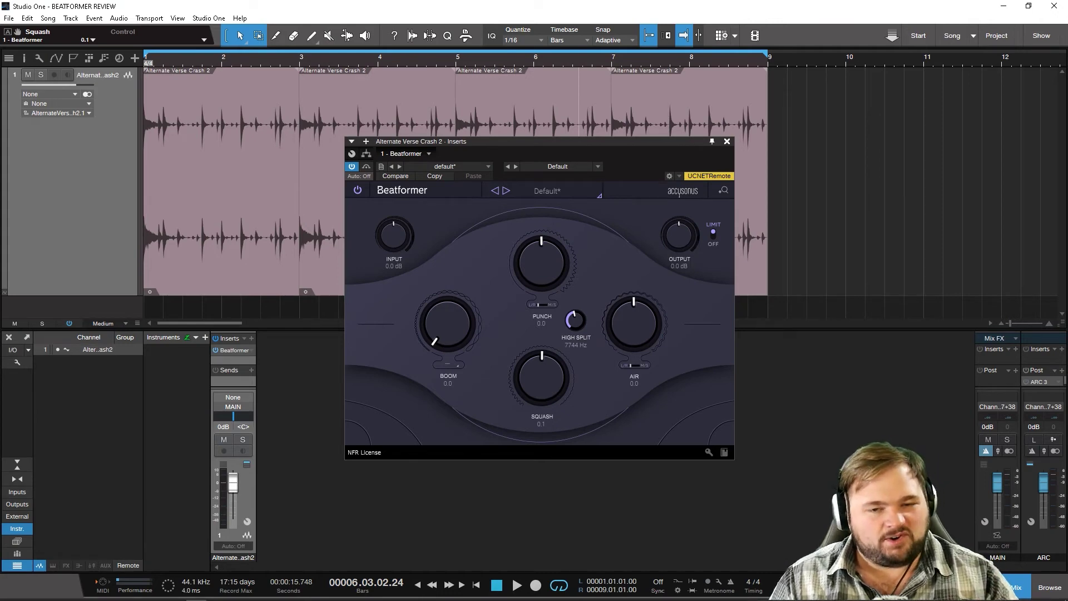
Raise Squash to its maximum of 10.0 and play the drum loop.
drag(544, 389, 544, 356)
key(space)
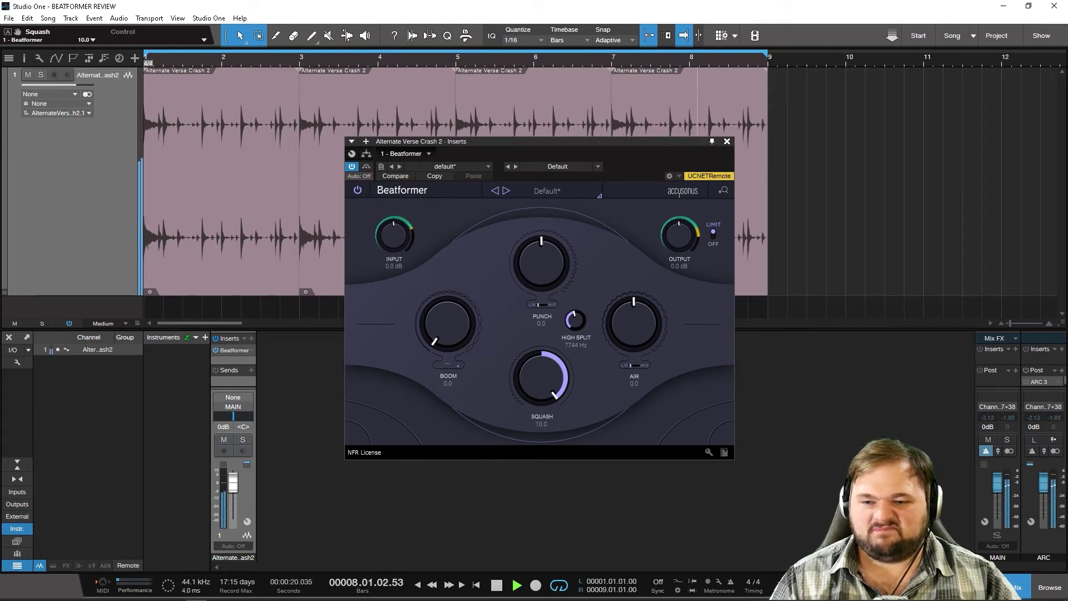
Stop playback, return to the song start, and reset Squash to 0.
key(space)
key(comma)
drag(541, 377, 541, 434)
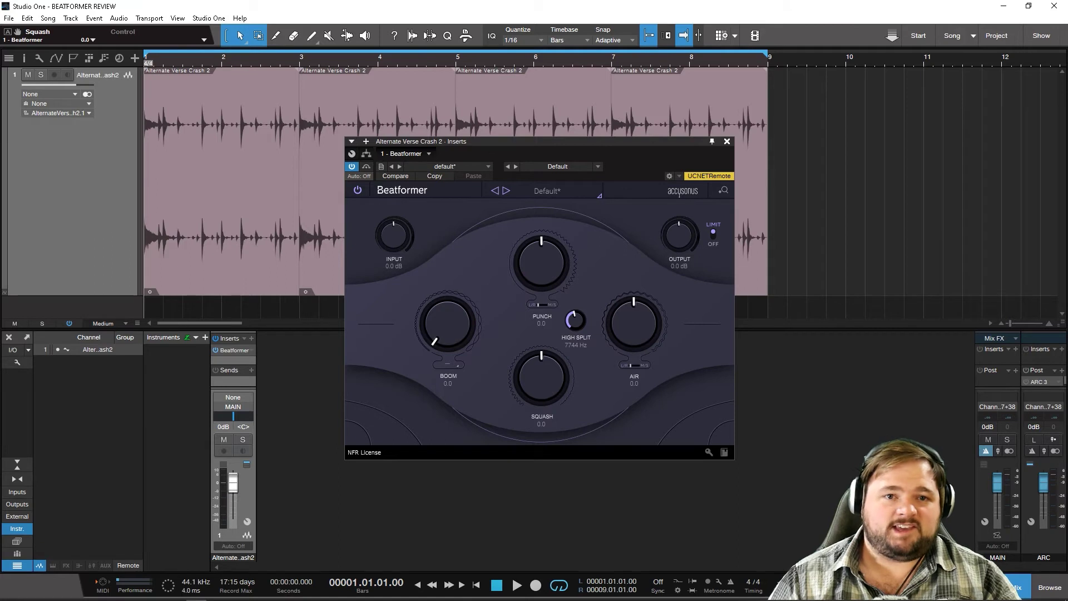
Audition the drum loop with Boom raised to 7.6.
key(space)
drag(447, 324, 435, 299)
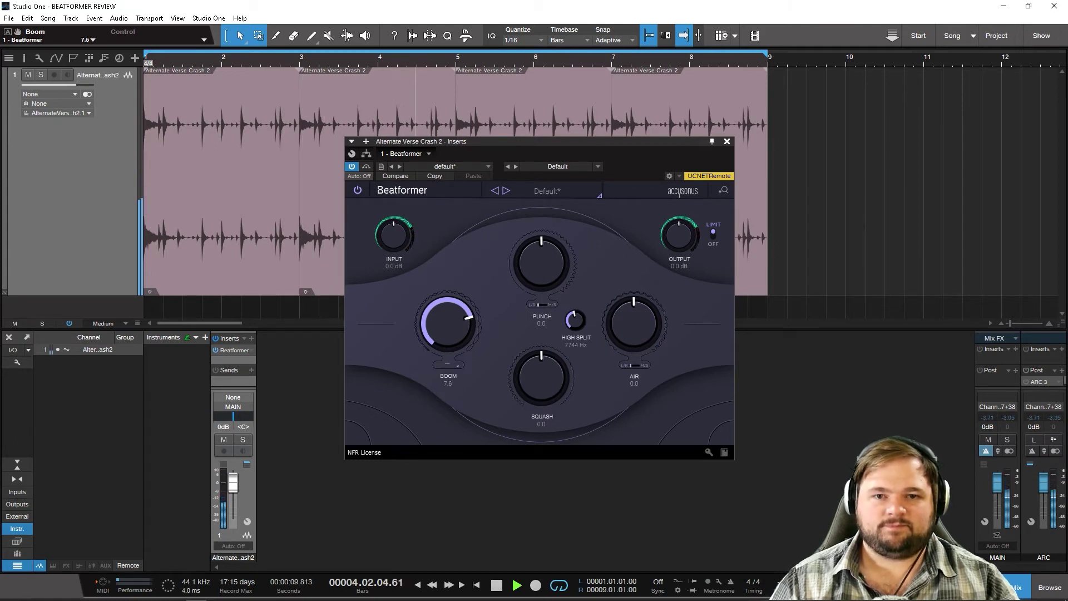
key(space)
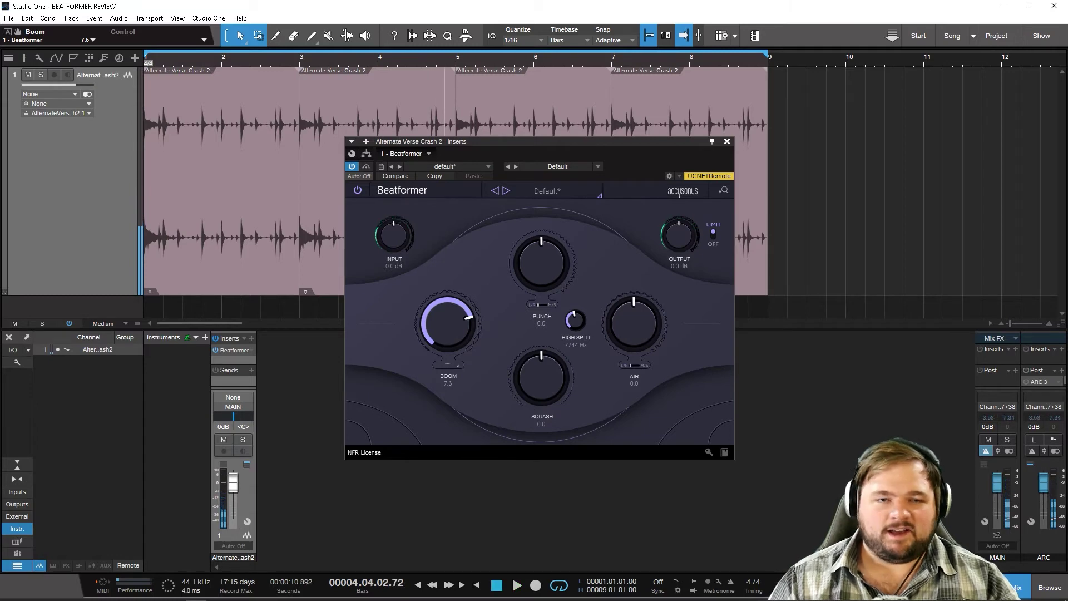
Set Boom to 7.0 and raise Air to 3.4.
drag(449, 330, 450, 325)
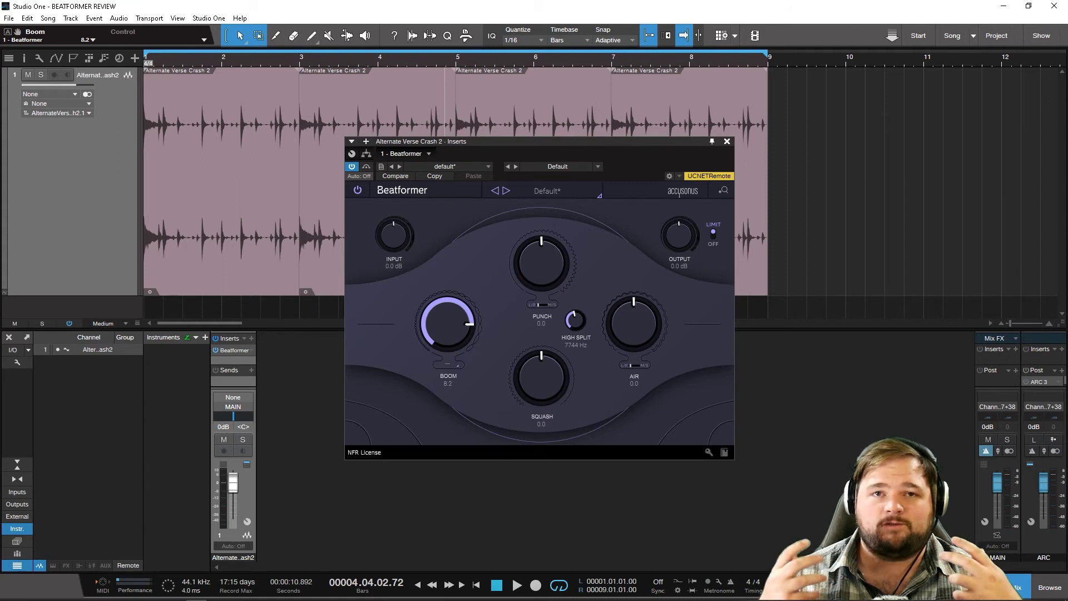
drag(448, 323, 447, 340)
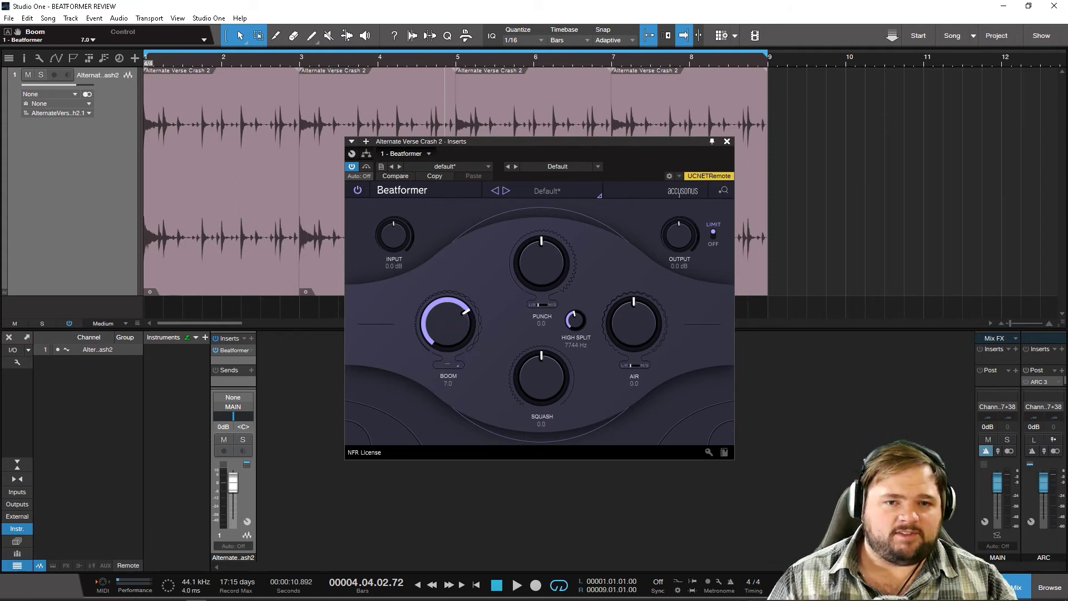
drag(639, 327, 639, 281)
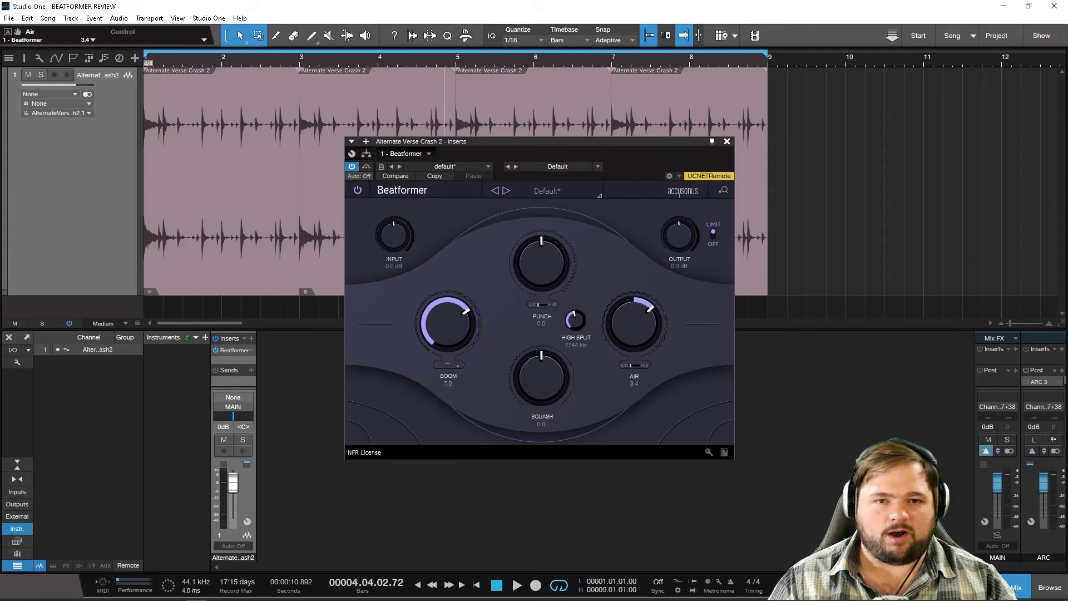
Bypass Beatformer and play the drum loop from the song start.
key(comma)
click(352, 166)
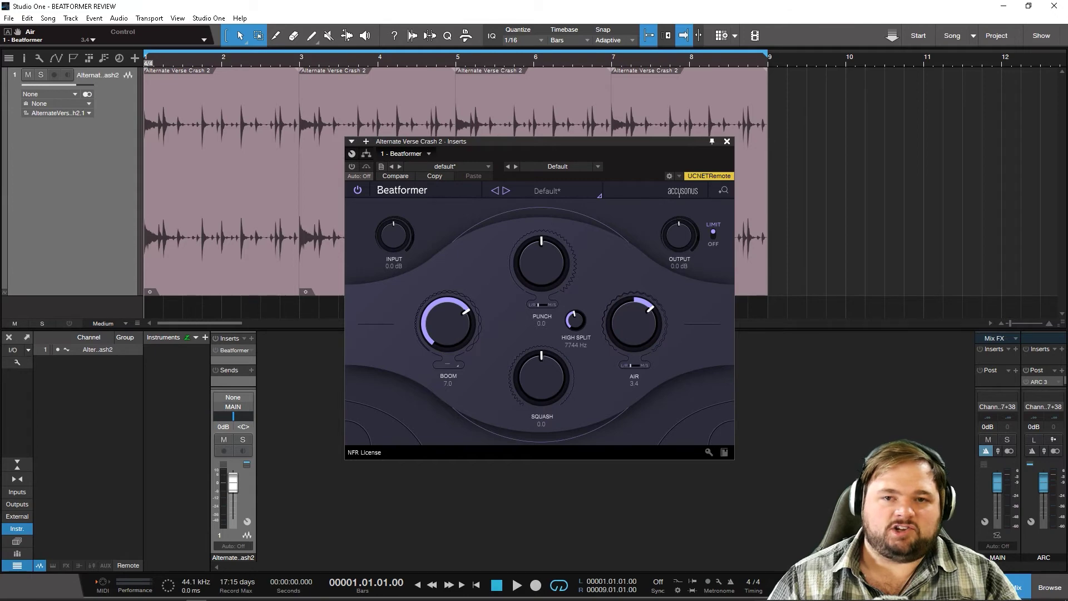
key(space)
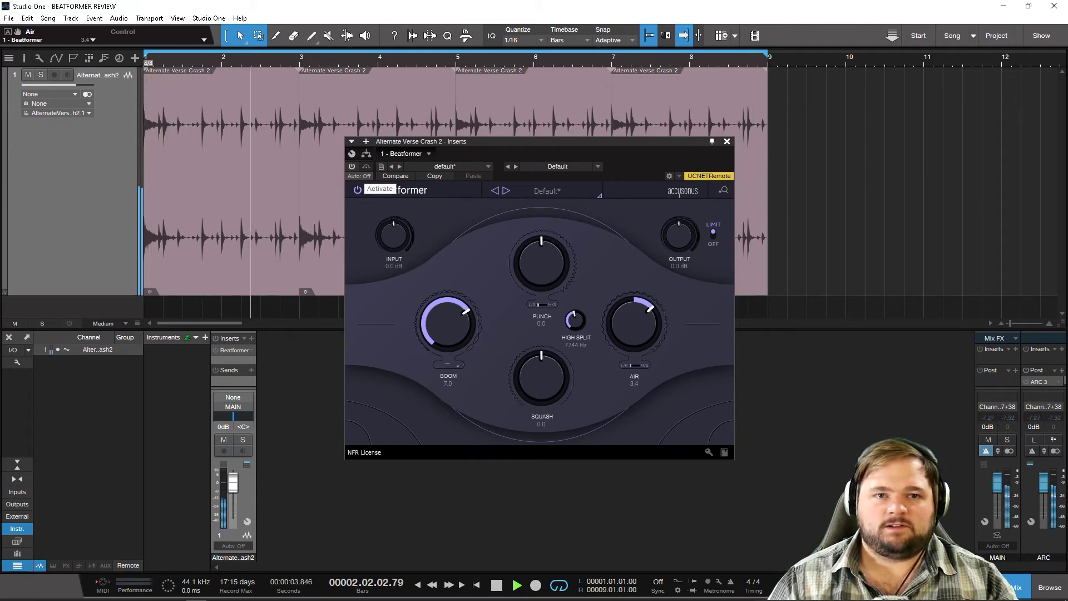
Reactivate Beatformer during playback and audition the loop with Air at 4.3 and Boom at 6.6.
click(357, 189)
drag(634, 324, 634, 319)
drag(447, 324, 448, 328)
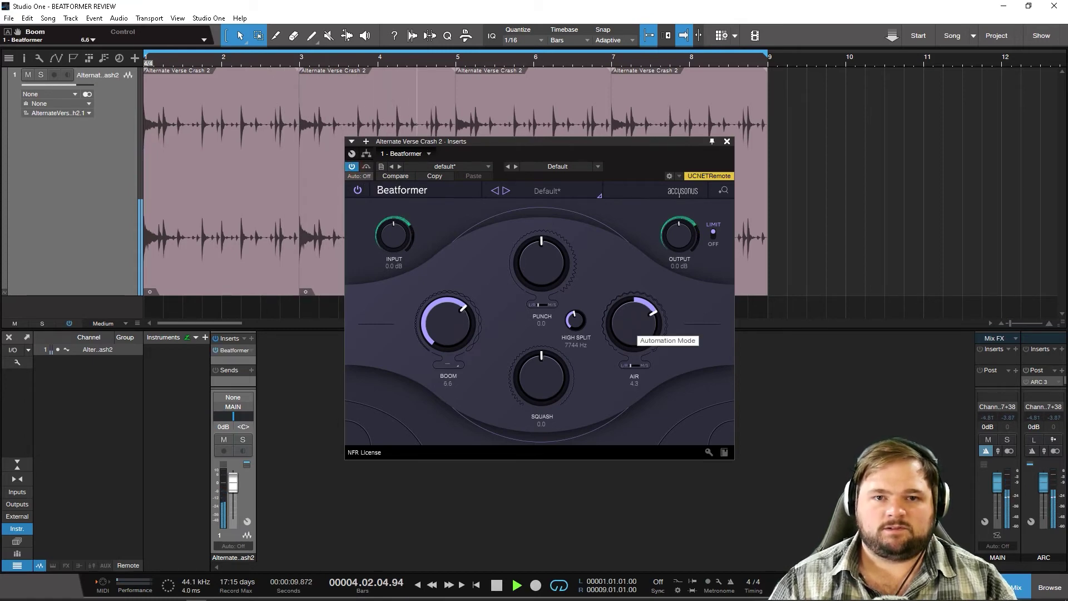
key(space)
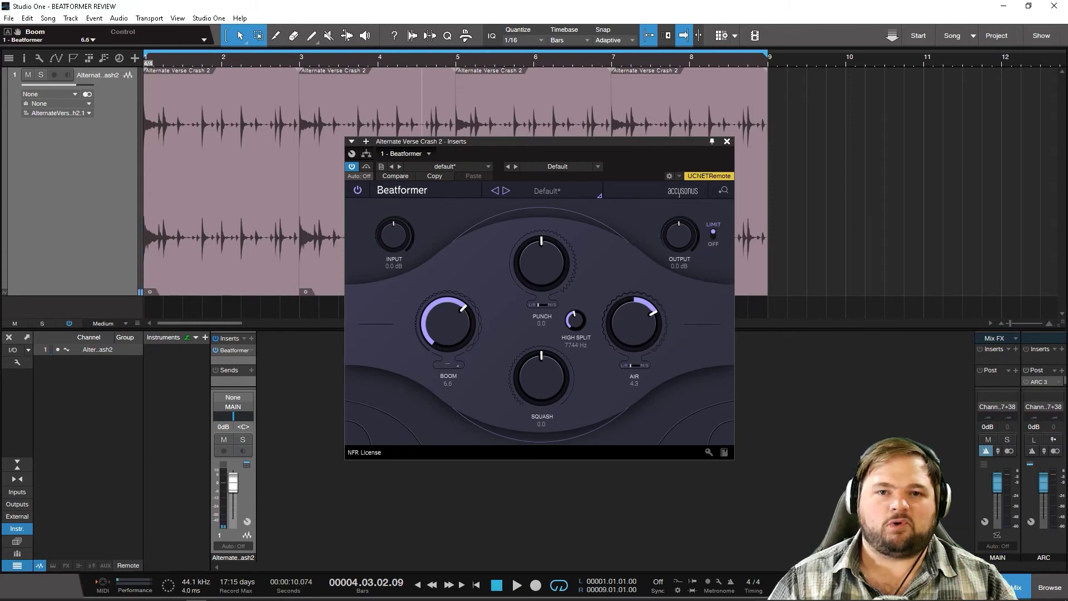
Reset both Air and Boom to 0.
drag(634, 322, 634, 347)
drag(447, 324, 448, 378)
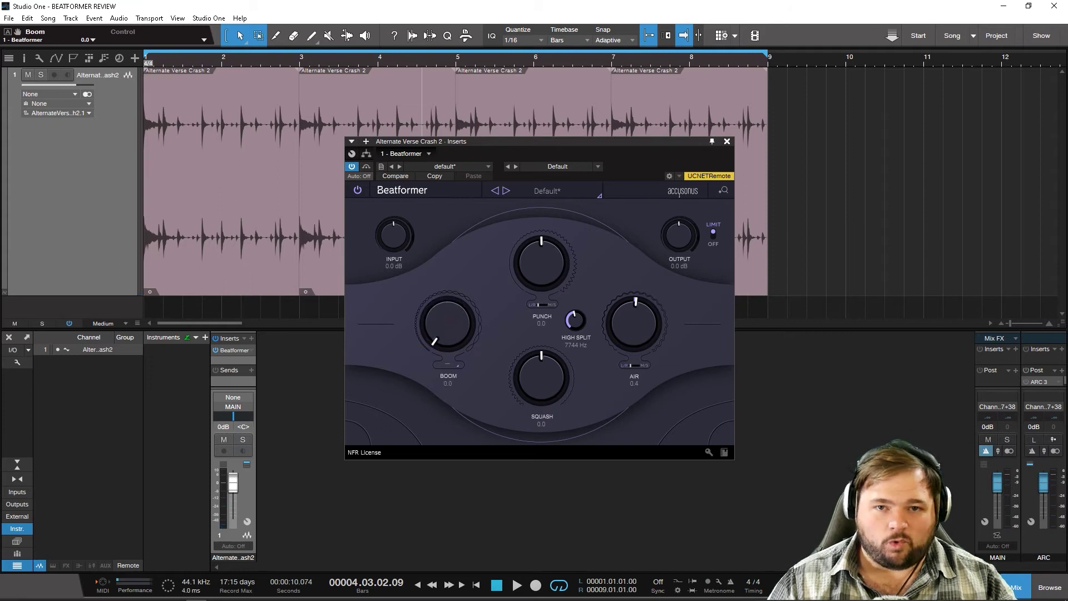
drag(634, 323, 634, 325)
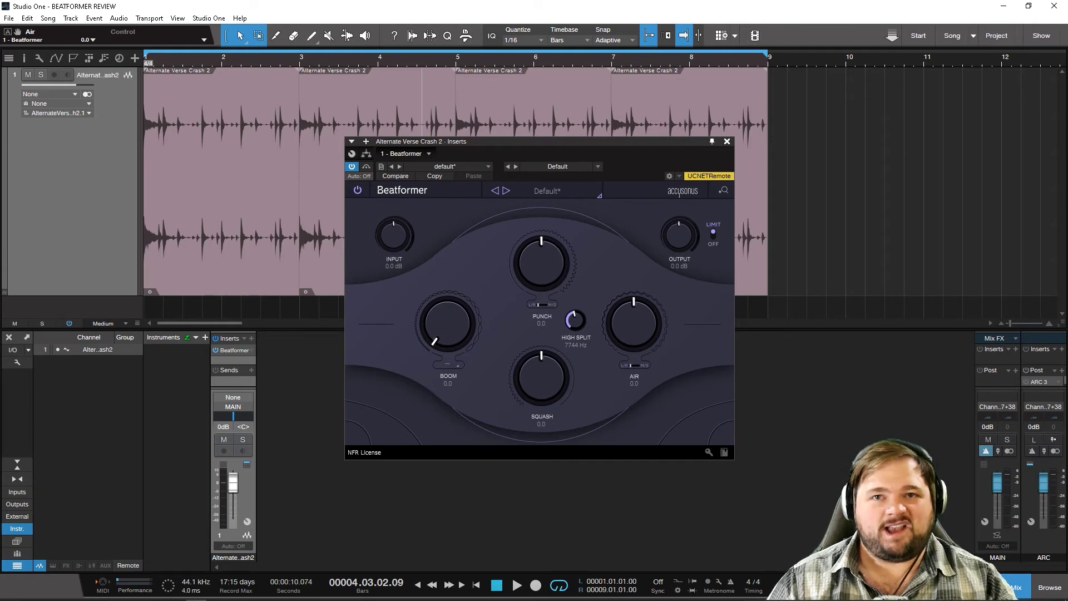
Audition the drum loop with Punch at 4.2 and Squash at its maximum of 10.0.
drag(541, 264, 541, 244)
drag(541, 377, 541, 351)
key(space)
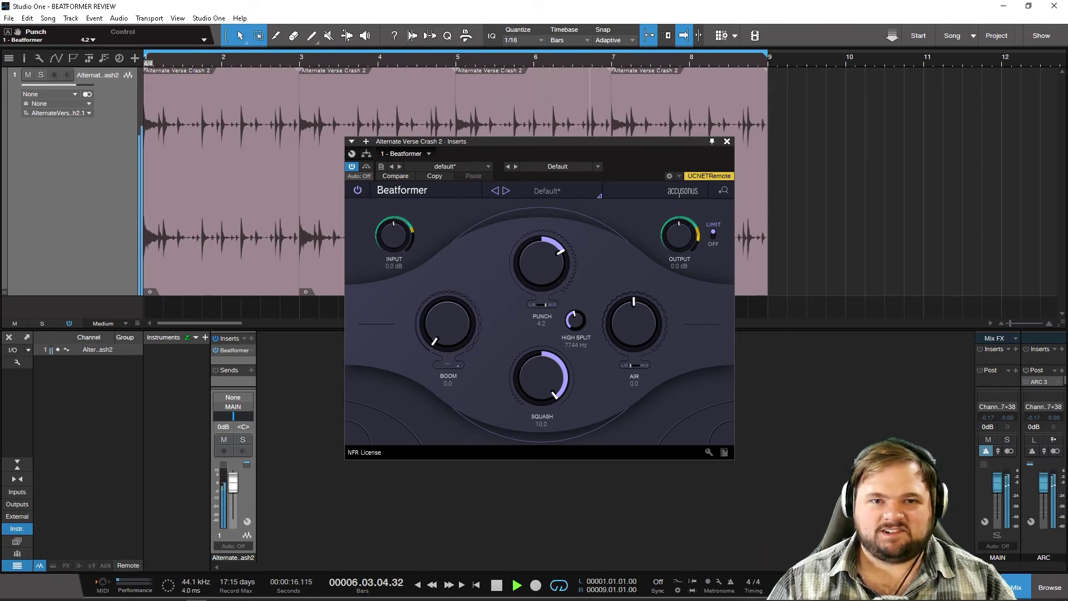
key(space)
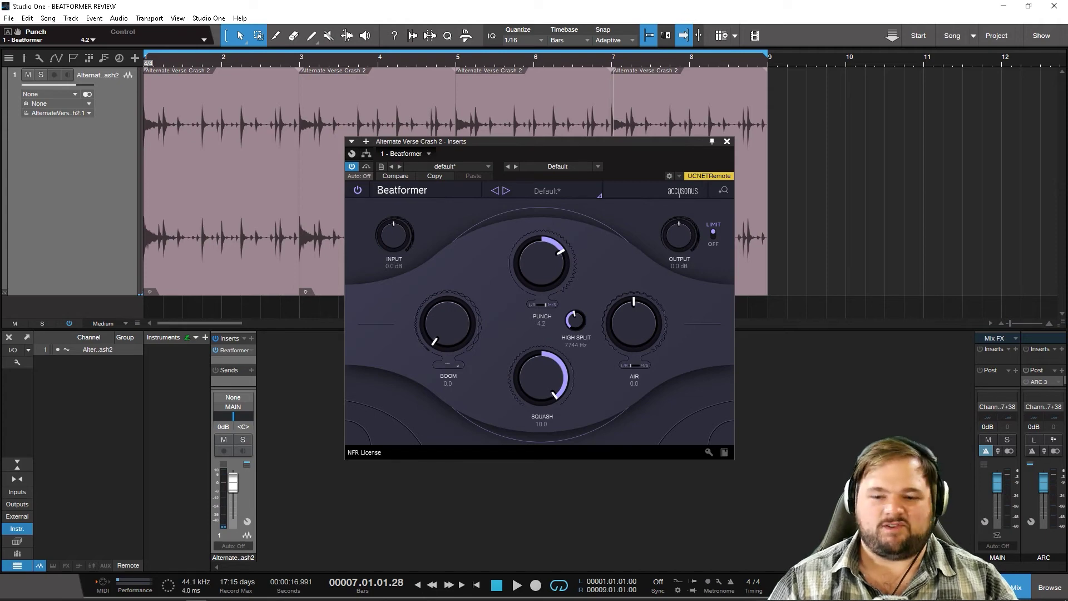
Return to the song start, reset Punch and Squash to 0, and switch the Punch mode to L/R.
key(comma)
click(540, 325)
text(0)
key(Return)
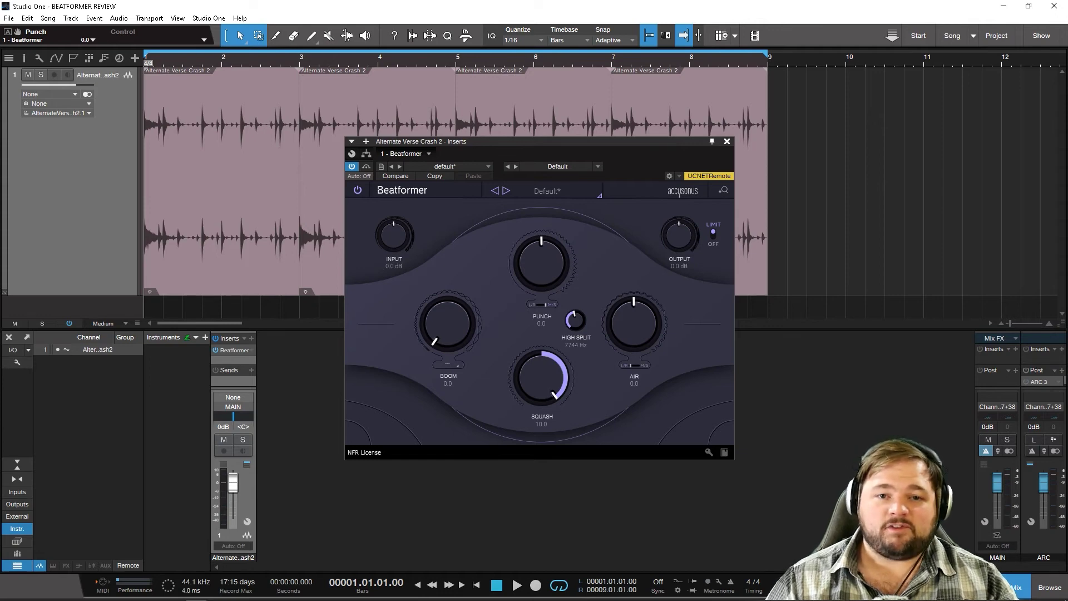
click(539, 425)
text(0)
key(Return)
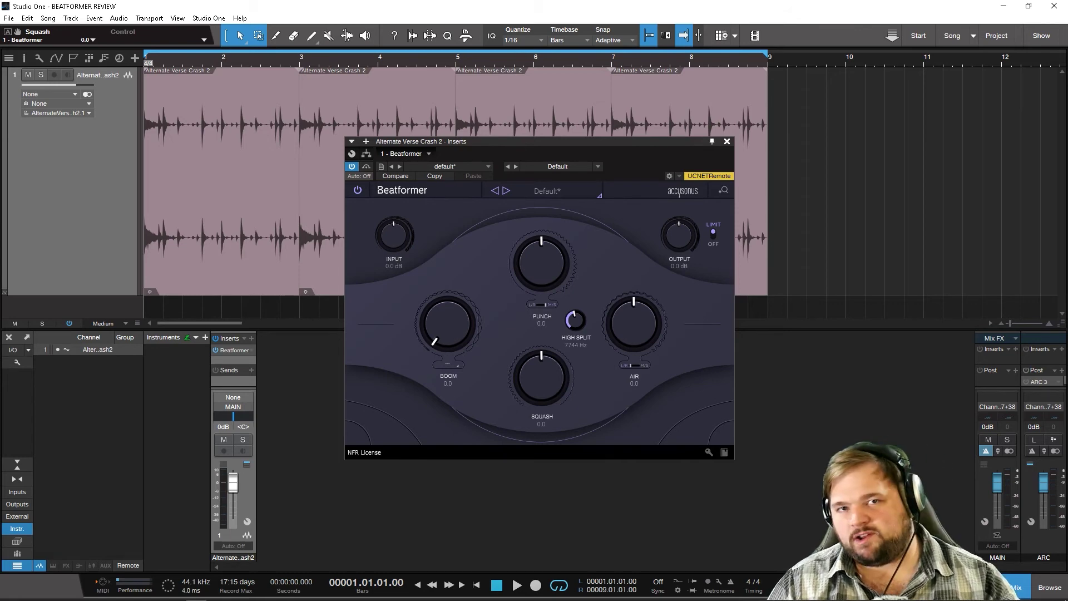
click(540, 305)
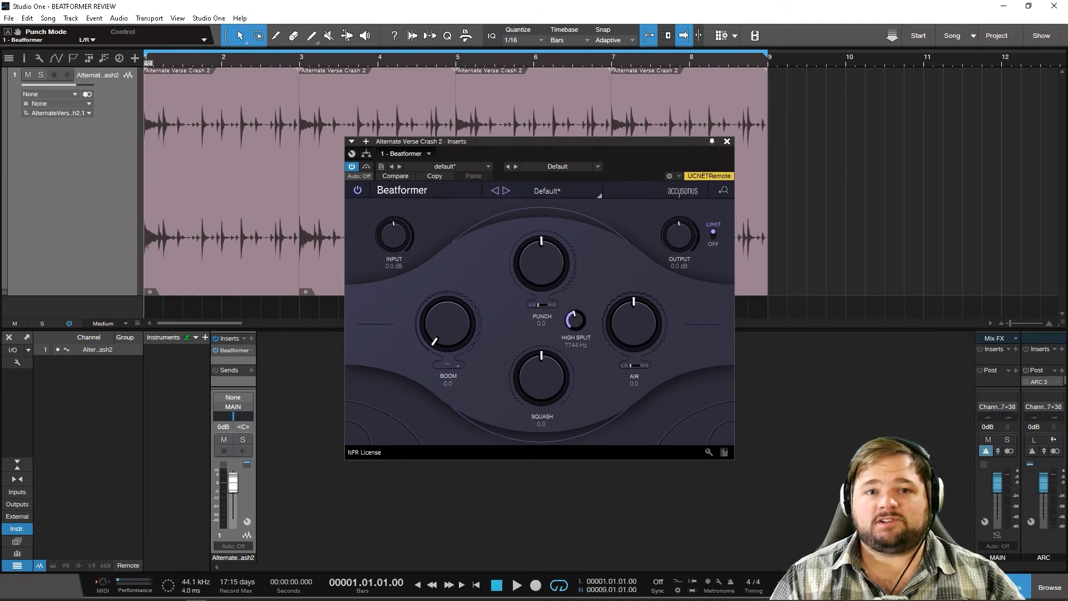
Load the Hi Fi(ve) preset in Beatformer and play the drum loop.
click(545, 190)
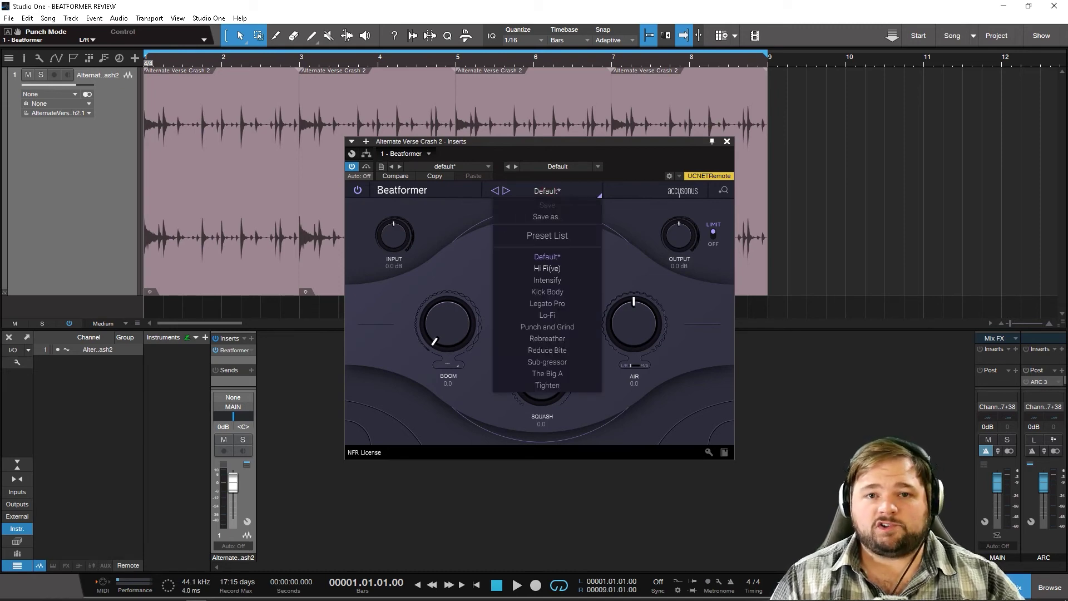
click(547, 268)
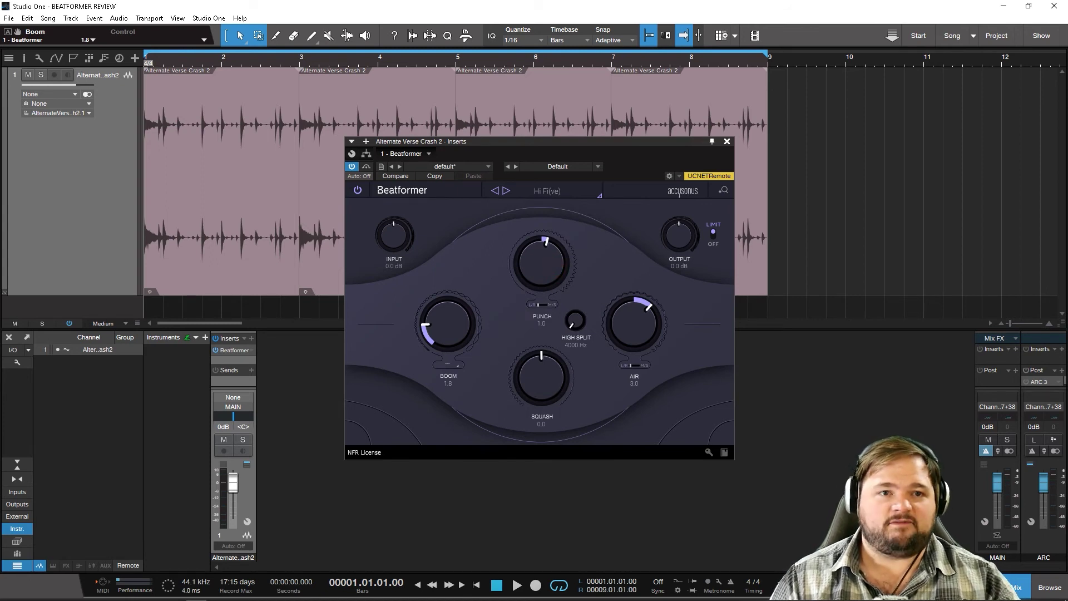
key(space)
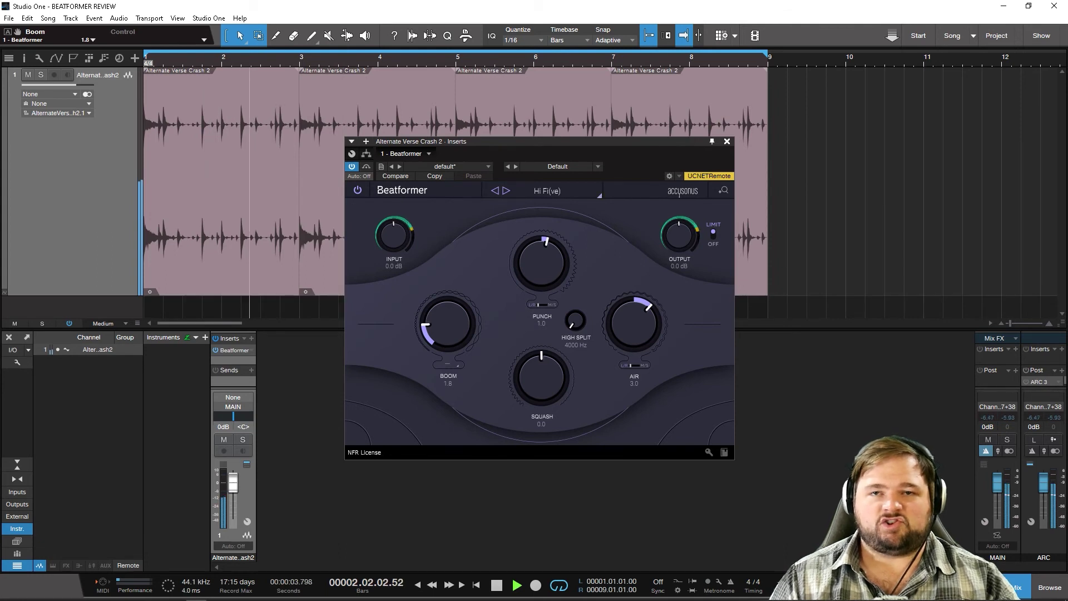
Switch to the Intensify preset during playback, listen to it, and stop the loop.
click(574, 191)
click(566, 282)
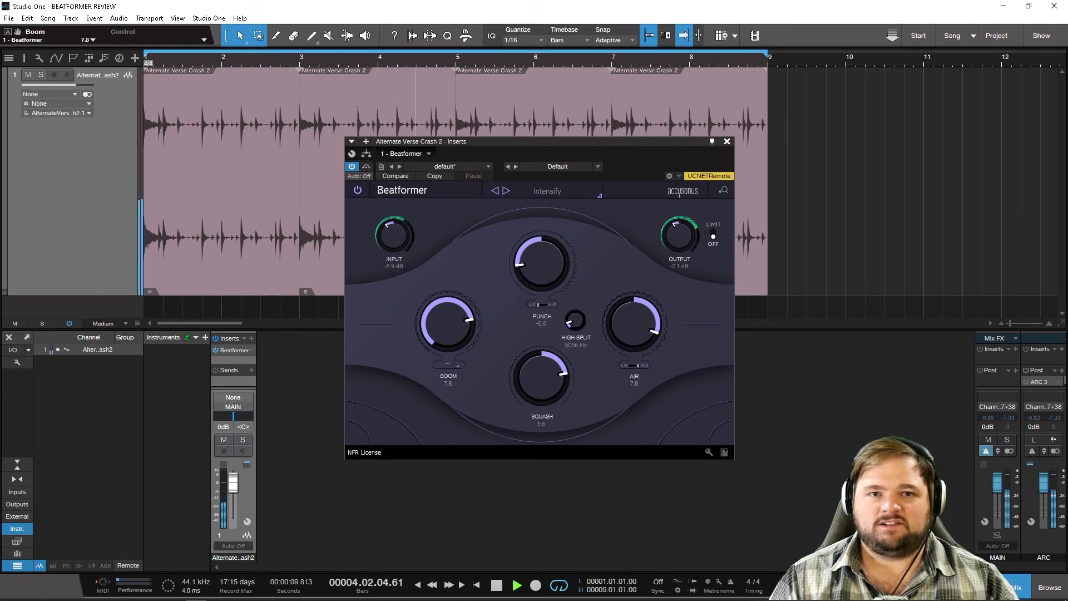
key(space)
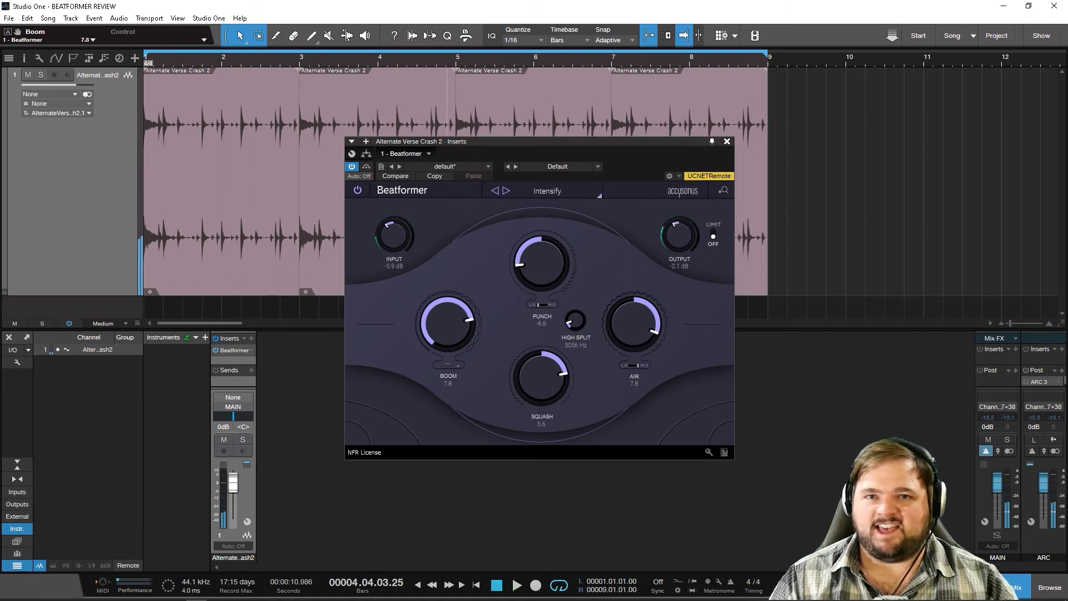
Load the Lo-Fi preset and audition the drum loop from the song start.
click(548, 190)
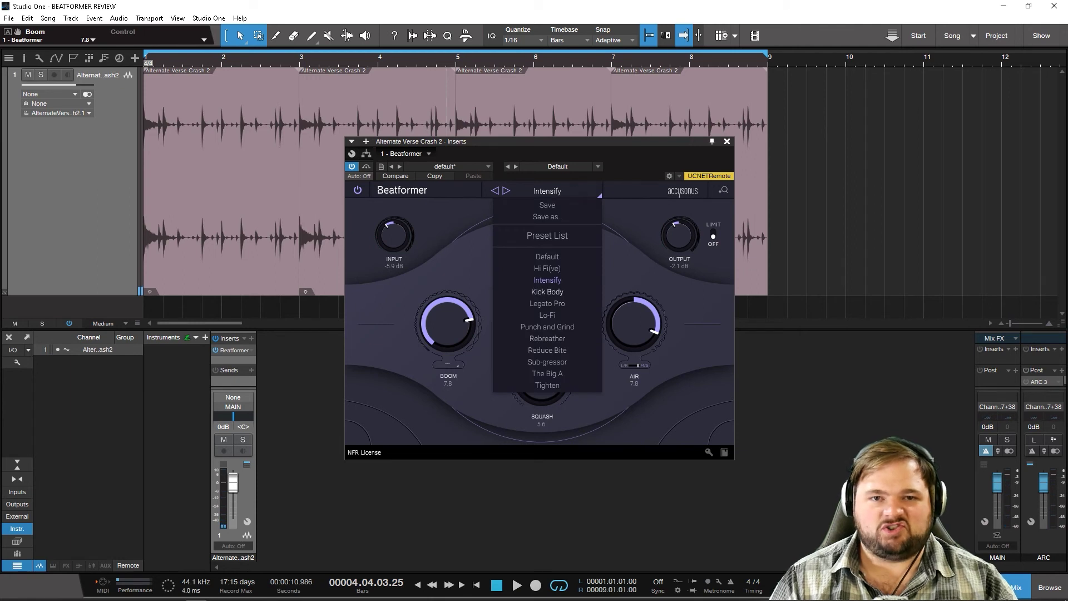
click(548, 314)
key(Home)
key(space)
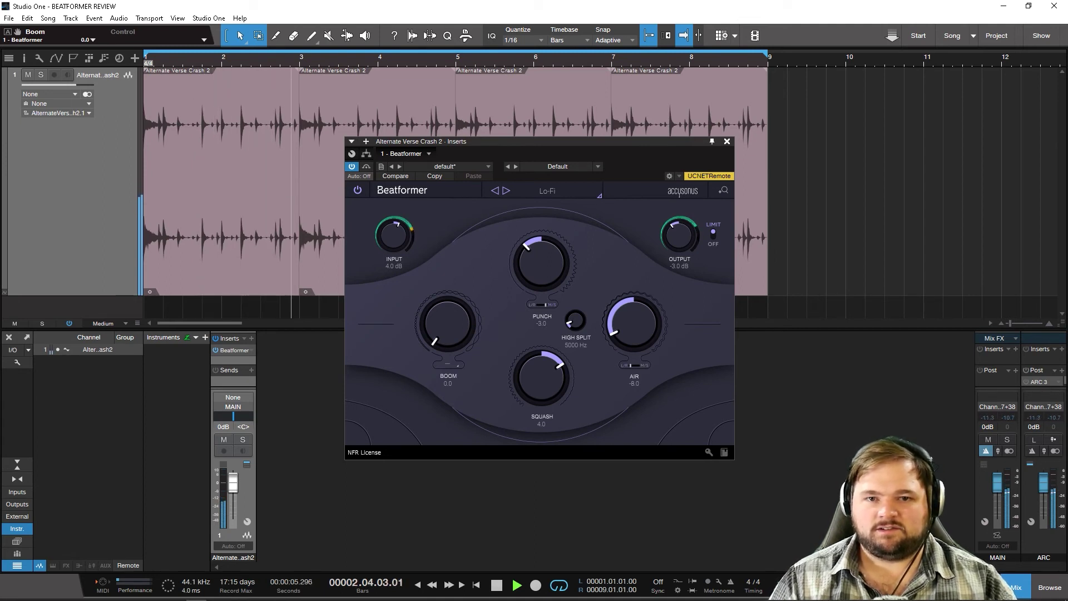
key(space)
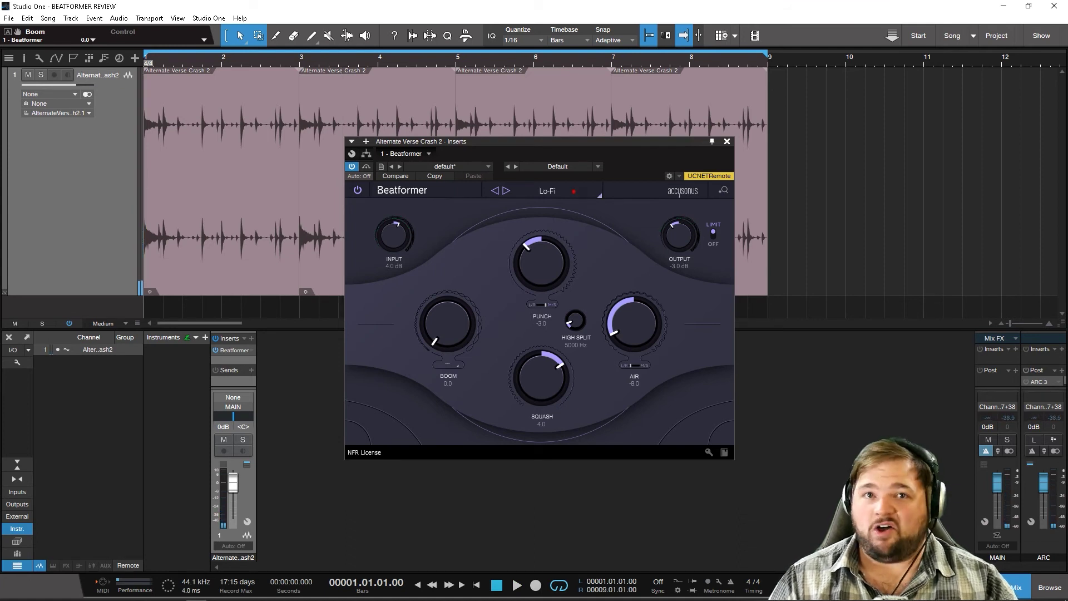
Load the Rebreather preset, audition the drum loop, and return to the song start.
click(547, 190)
click(565, 335)
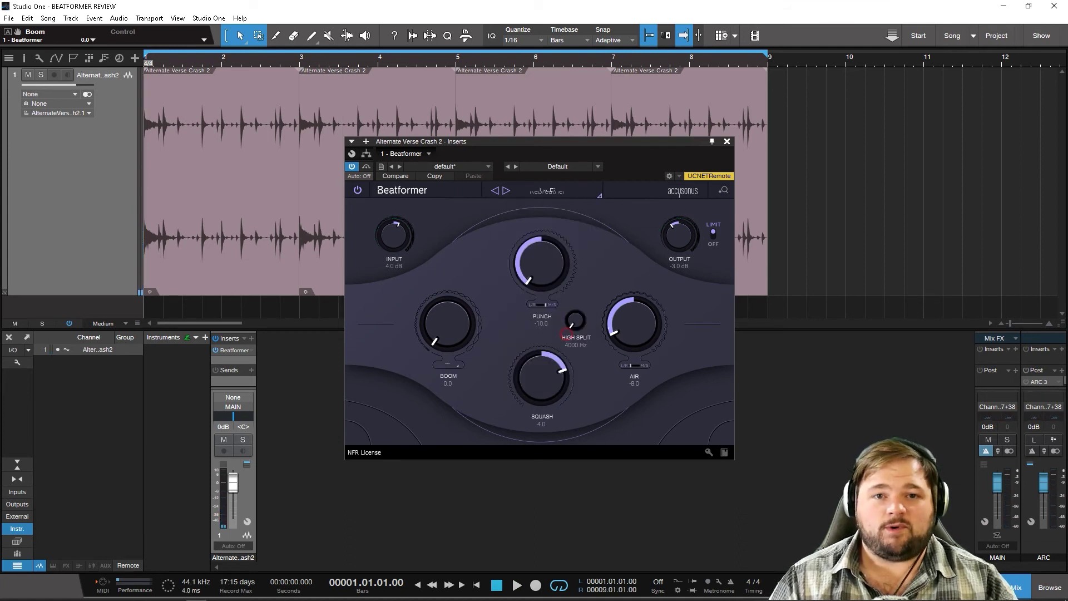
key(space)
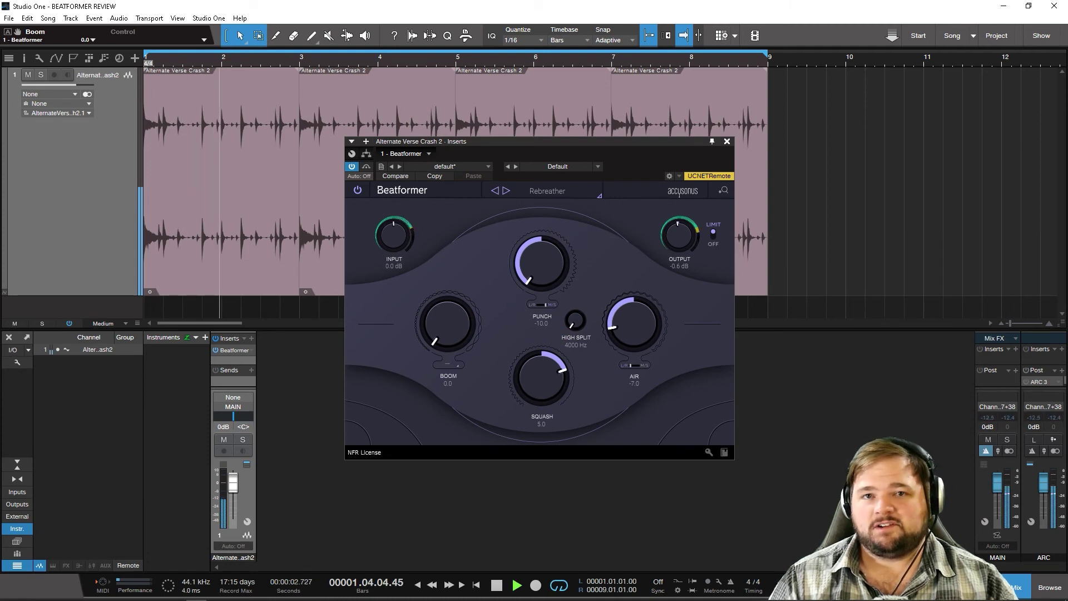
key(space)
key(comma)
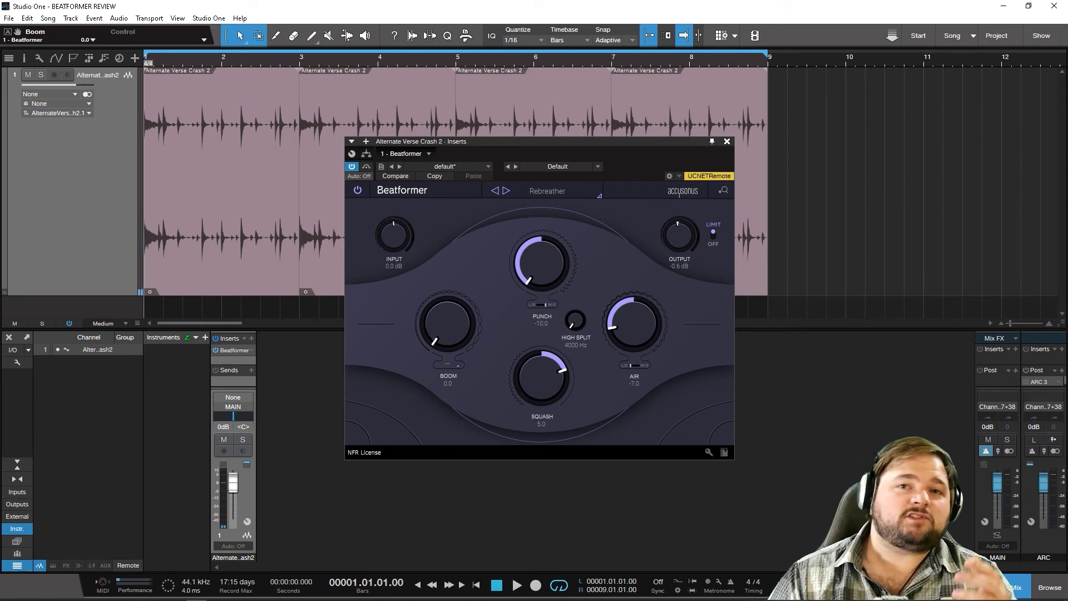